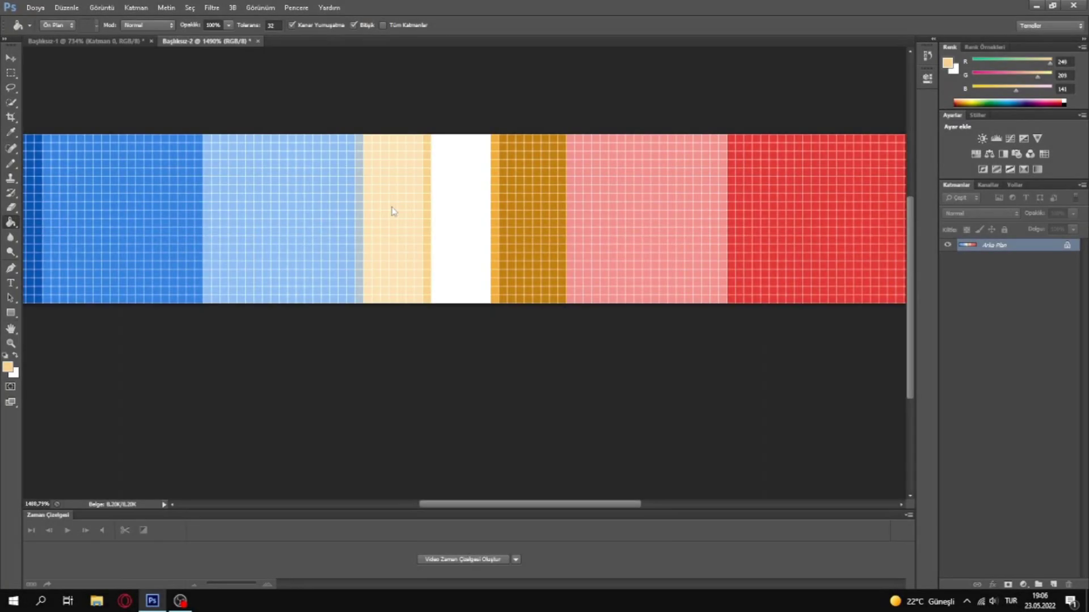
# - Fill the beige palette strip with pale orange and the white gap beside the brown swatch with mid orange
pyautogui.moveTo(389, 210)
pyautogui.mouseDown()
pyautogui.moveTo(392, 283)
pyautogui.moveTo(397, 170)
pyautogui.moveTo(459, 283)
pyautogui.mouseUp()
pyautogui.keyDown('alt'); pyautogui.click(498, 213); pyautogui.keyUp('alt')
pyautogui.keyDown('alt'); pyautogui.click(406, 201); pyautogui.keyUp('alt')
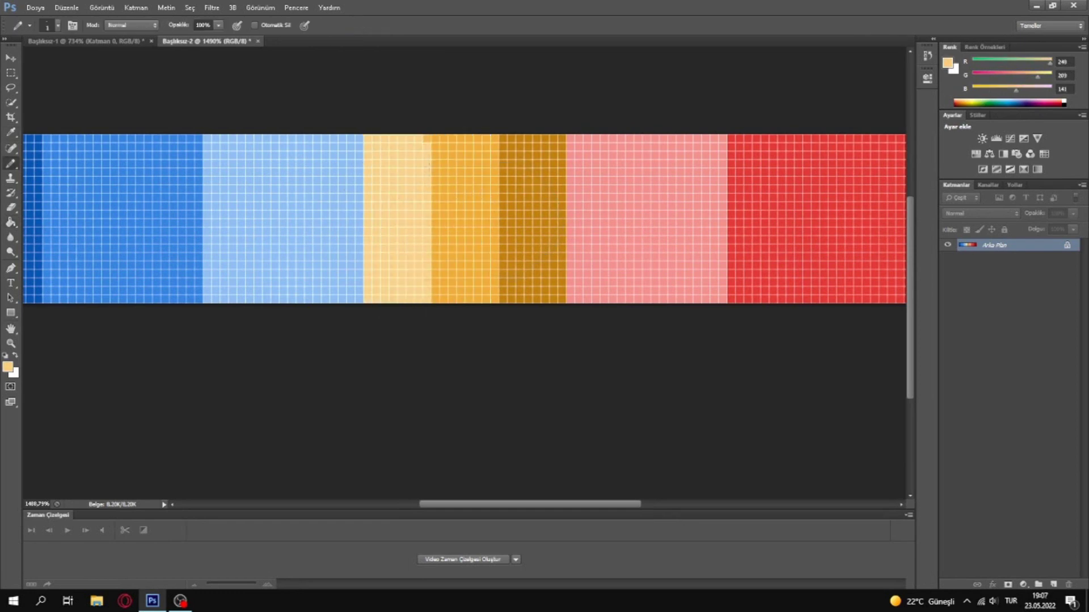
pyautogui.keyDown('alt'); pyautogui.scroll(-5, 518, 88); pyautogui.keyUp('alt')
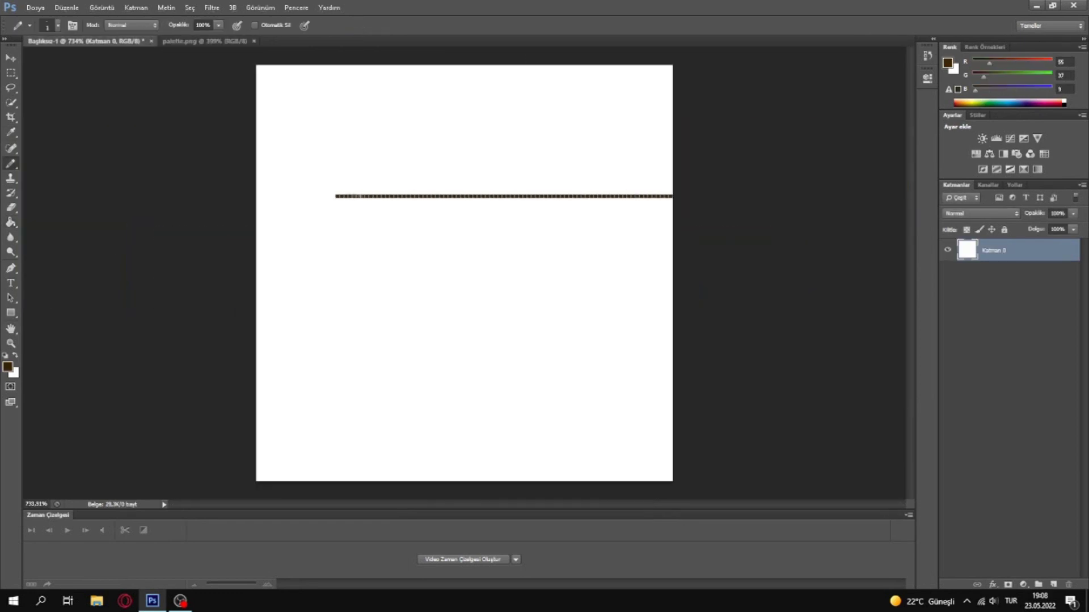
# - Complete the stepped hair outline on the square head and fill the hair area with dark brown
pyautogui.moveTo(263, 287); pyautogui.dragTo(256, 288)
pyautogui.press('g')
pyautogui.keyDown('alt'); pyautogui.scroll(-4, 312, 206); pyautogui.keyUp('alt')
pyautogui.click(407, 198)
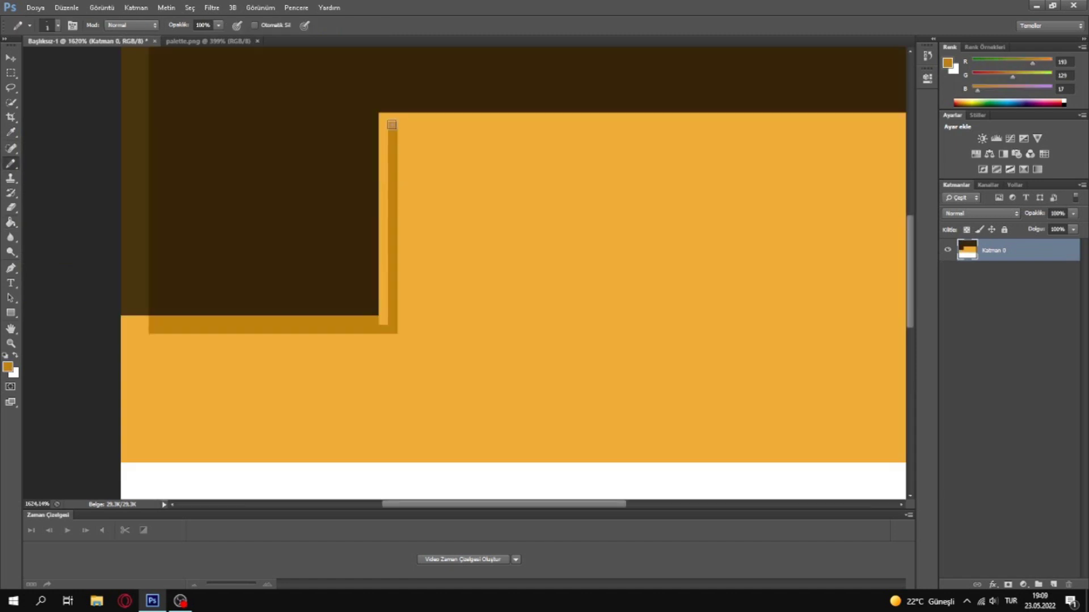
# - Draw a two-pixel darker orange shadow on the face along the stepped edge of the hair
pyautogui.moveTo(383, 113); pyautogui.dragTo(384, 323)
pyautogui.click(399, 127)
pyautogui.keyDown('shift'); pyautogui.click(873, 126); pyautogui.keyUp('shift')
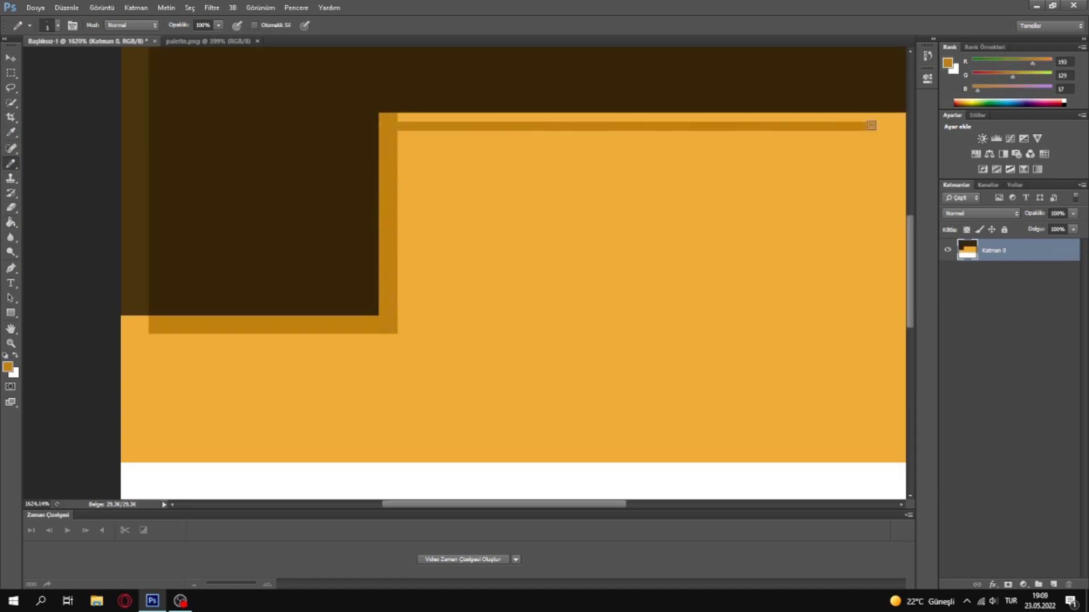
pyautogui.hscroll(5, 642, 49)
pyautogui.hscroll(-10, 397, 272)
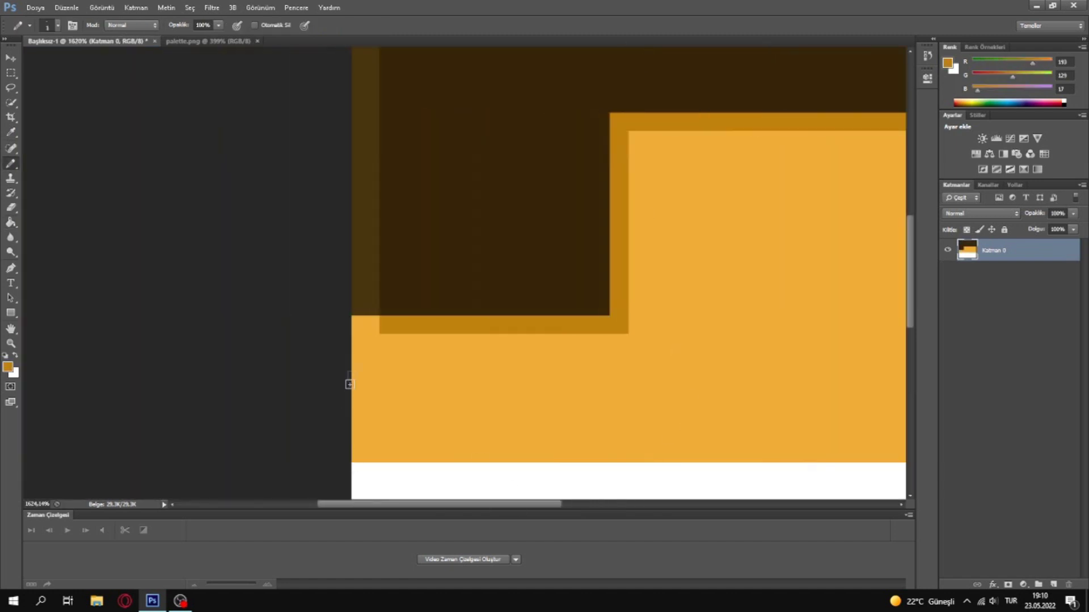
pyautogui.press('g')
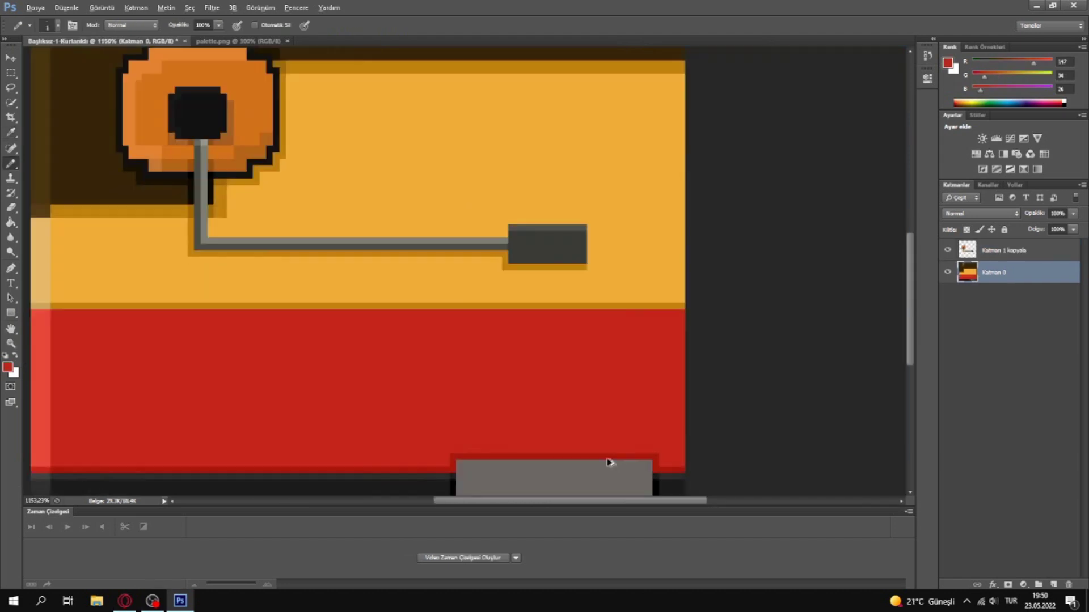
# - Add a lighter grey highlight along the upper and left edges of the grey block below the red shirt
pyautogui.keyDown('alt'); pyautogui.scroll(3, 610, 462); pyautogui.keyUp('alt')
pyautogui.keyDown('alt'); pyautogui.click(406, 355); pyautogui.keyUp('alt')
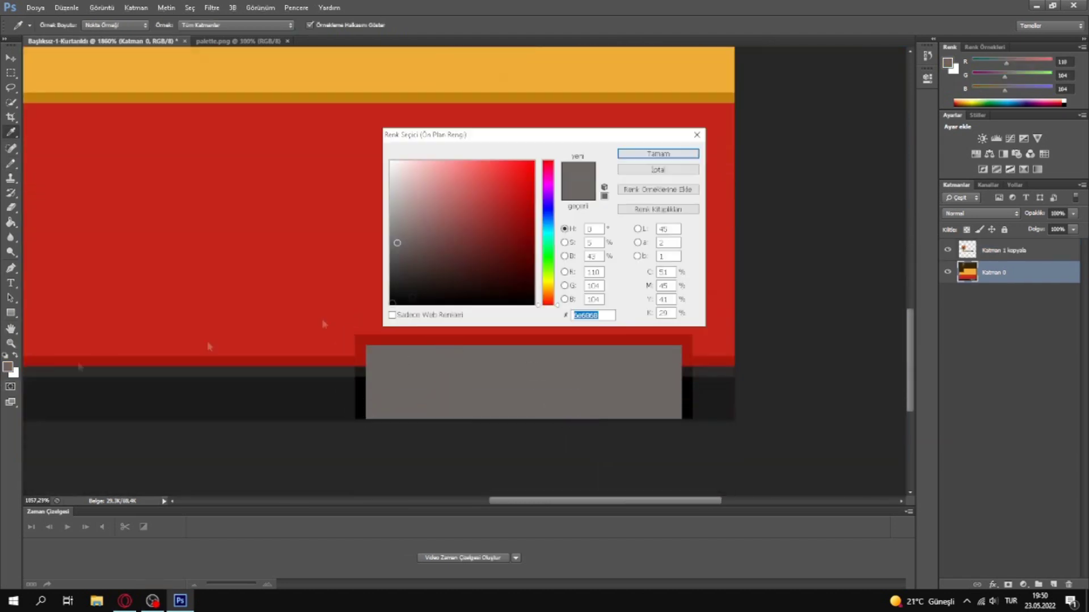
pyautogui.moveTo(371, 351); pyautogui.dragTo(678, 351)
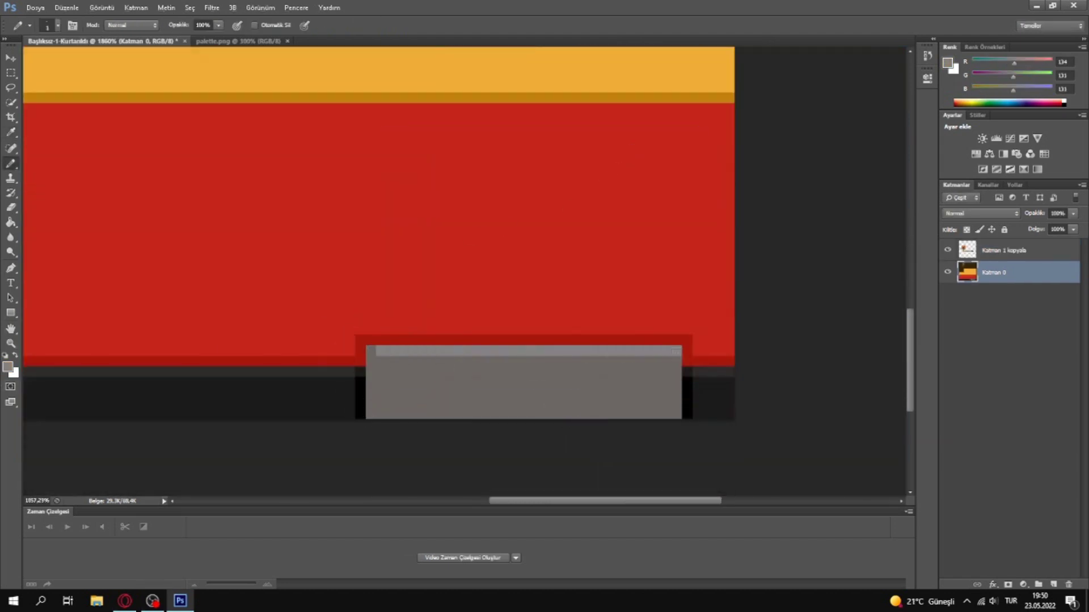
pyautogui.moveTo(371, 350); pyautogui.dragTo(371, 416)
pyautogui.click(8, 367)
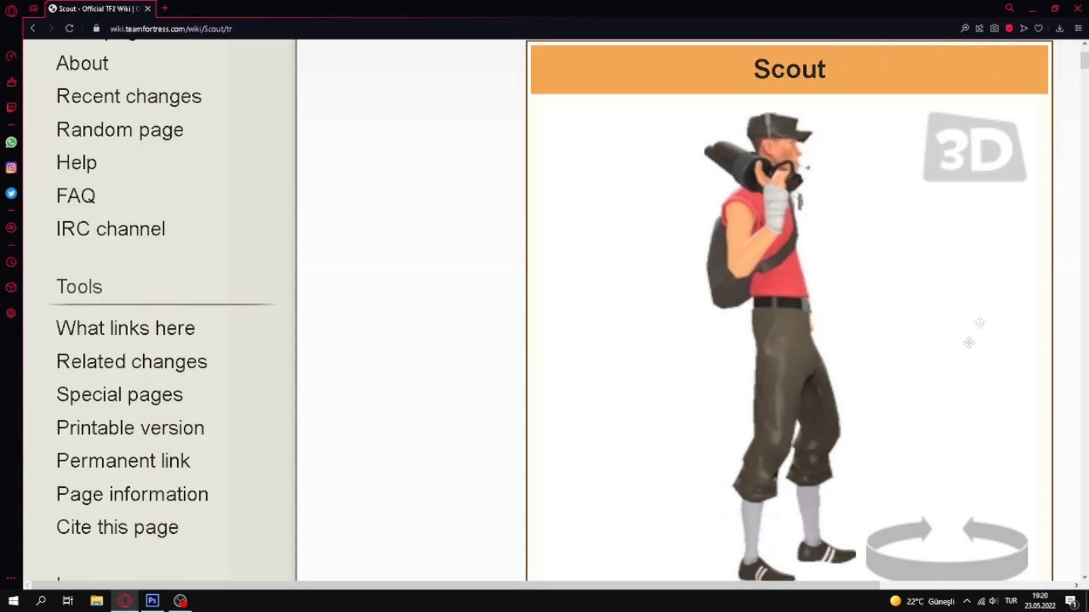
# - Rotate the Scout 3D reference in the browser, and shade the lower part of the orange ear cup in Photoshop with darker orange
pyautogui.moveTo(891, 501); pyautogui.dragTo(987, 512)
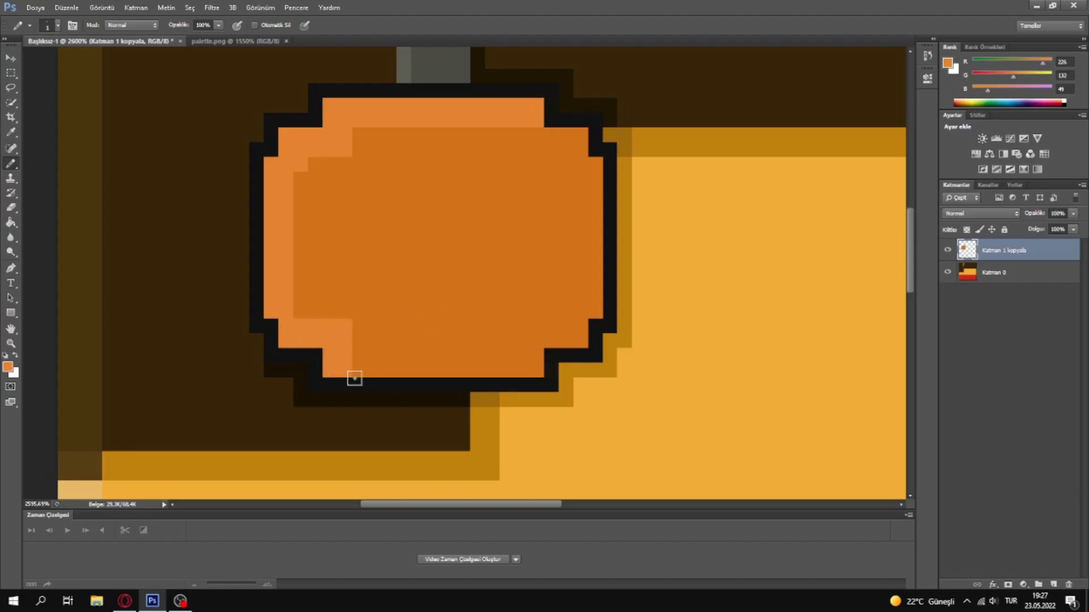
pyautogui.moveTo(355, 379); pyautogui.dragTo(537, 369)
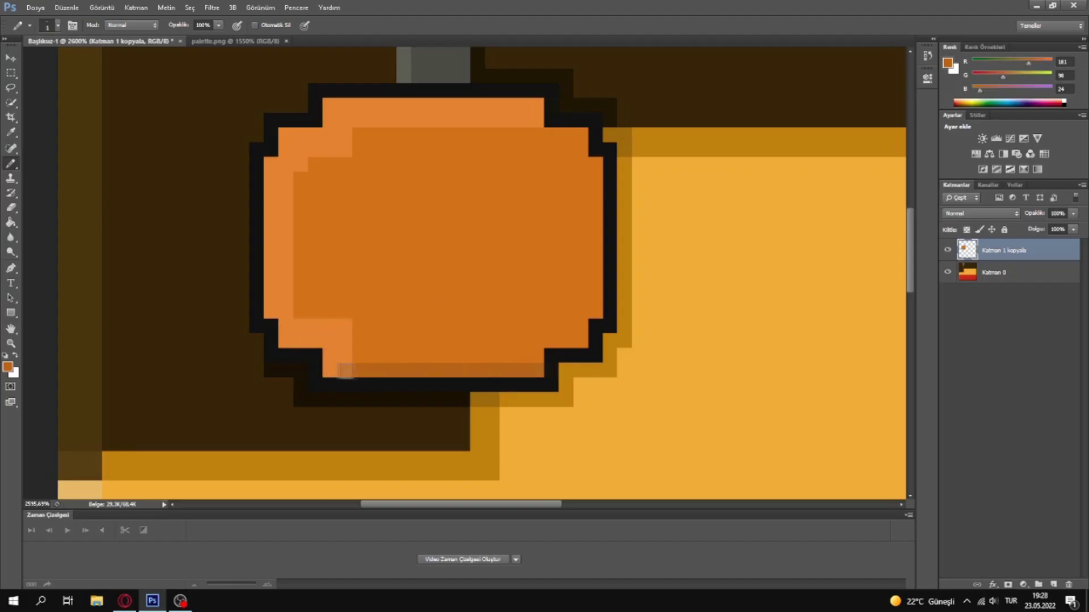
pyautogui.moveTo(329, 355)
pyautogui.mouseDown()
pyautogui.moveTo(370, 357)
pyautogui.moveTo(542, 343)
pyautogui.mouseUp()
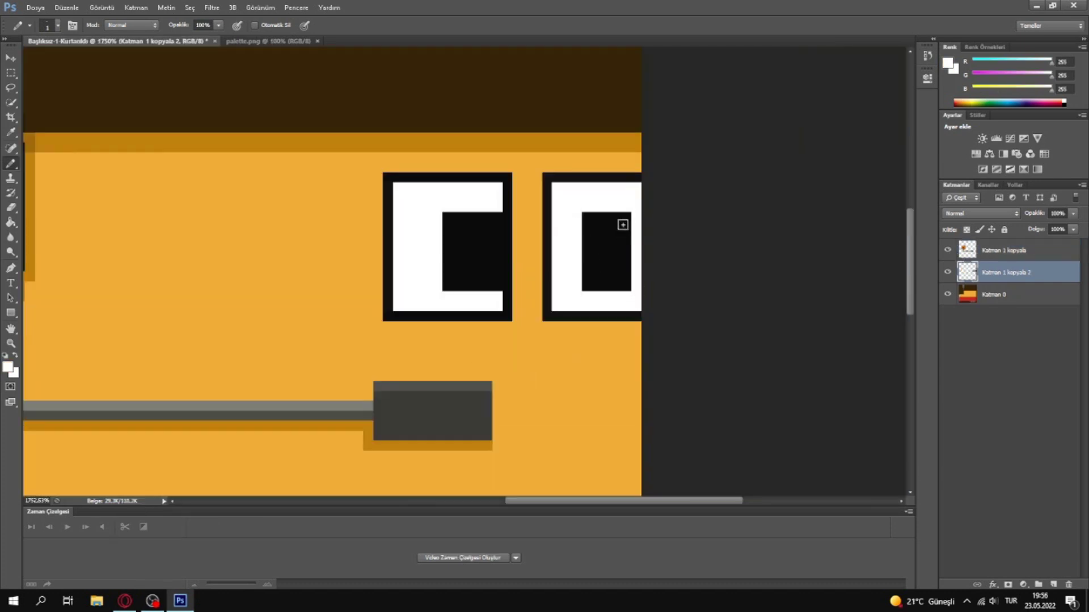
# - Extend the second eye's black pupil to the edge of the canvas
pyautogui.keyDown('alt'); pyautogui.click(622, 224); pyautogui.keyUp('alt')
pyautogui.keyDown('alt'); pyautogui.scroll(-5, 656, 170); pyautogui.keyUp('alt')
pyautogui.keyDown('alt'); pyautogui.scroll(5, 656, 171); pyautogui.keyUp('alt')
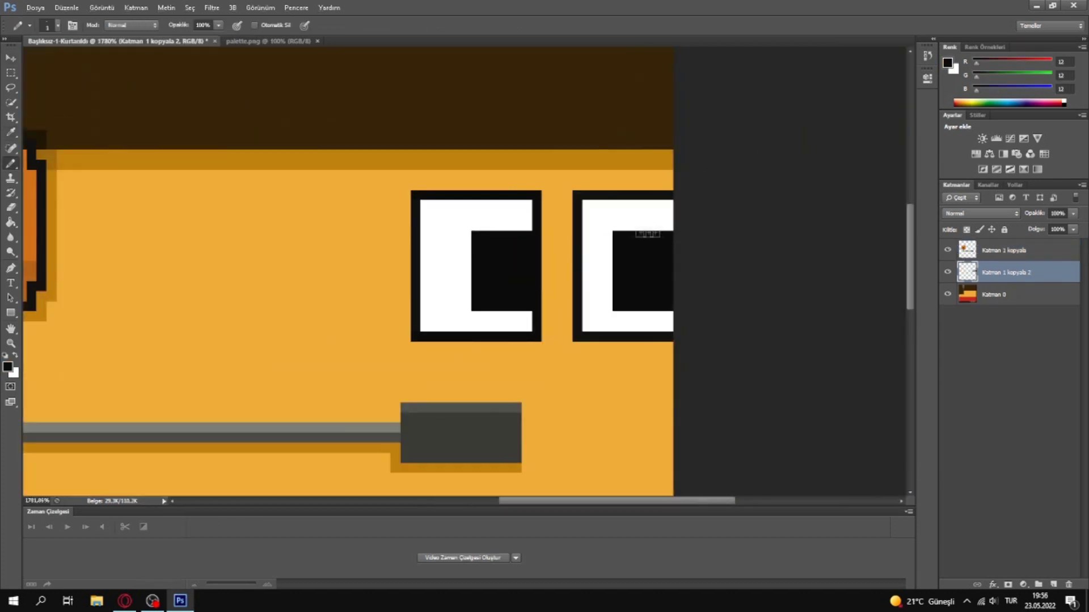
pyautogui.keyDown('alt'); pyautogui.click(606, 221); pyautogui.keyUp('alt')
pyautogui.keyDown('alt'); pyautogui.scroll(-5, 618, 311); pyautogui.keyUp('alt')
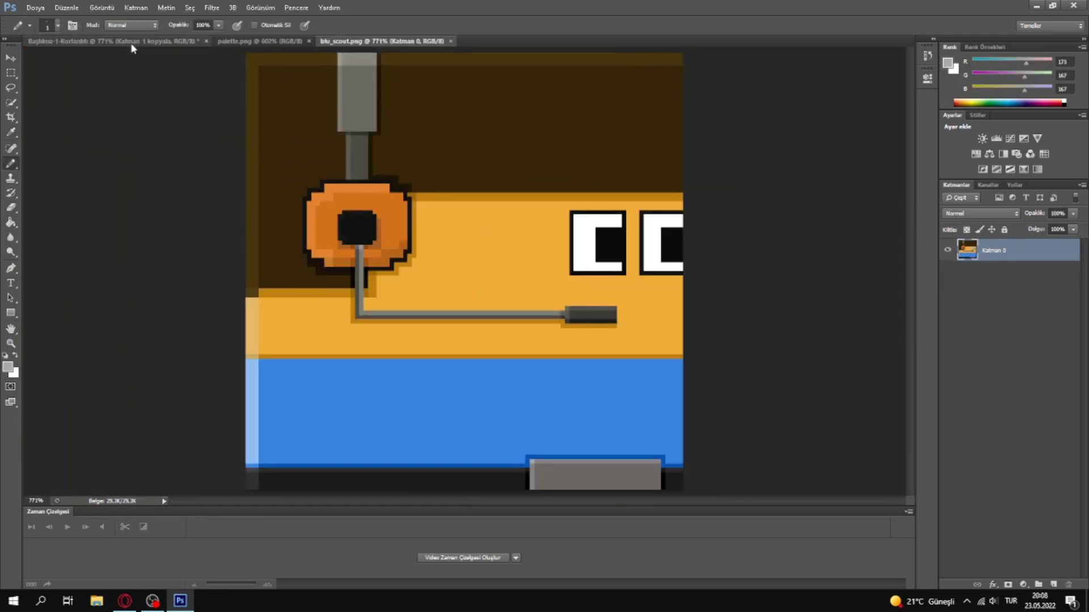
# - Compare the layered working document, which has the open mouth, with blu_scout.png
pyautogui.click(113, 41)
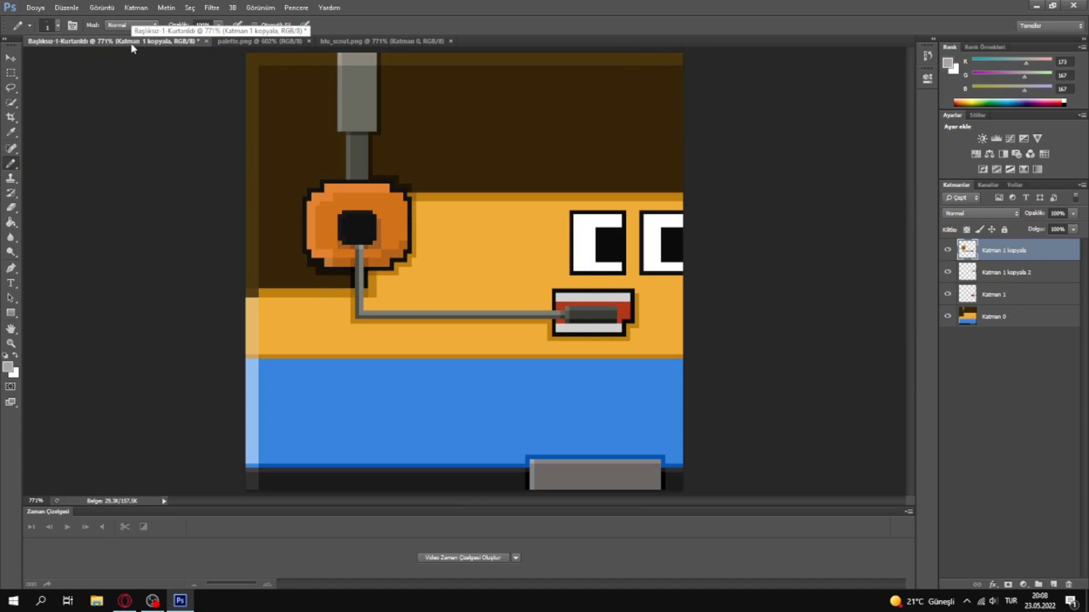
pyautogui.click(343, 42)
# - Switch to Godot and set a custom window width and height in the project's display settings
pyautogui.click(647, 179)
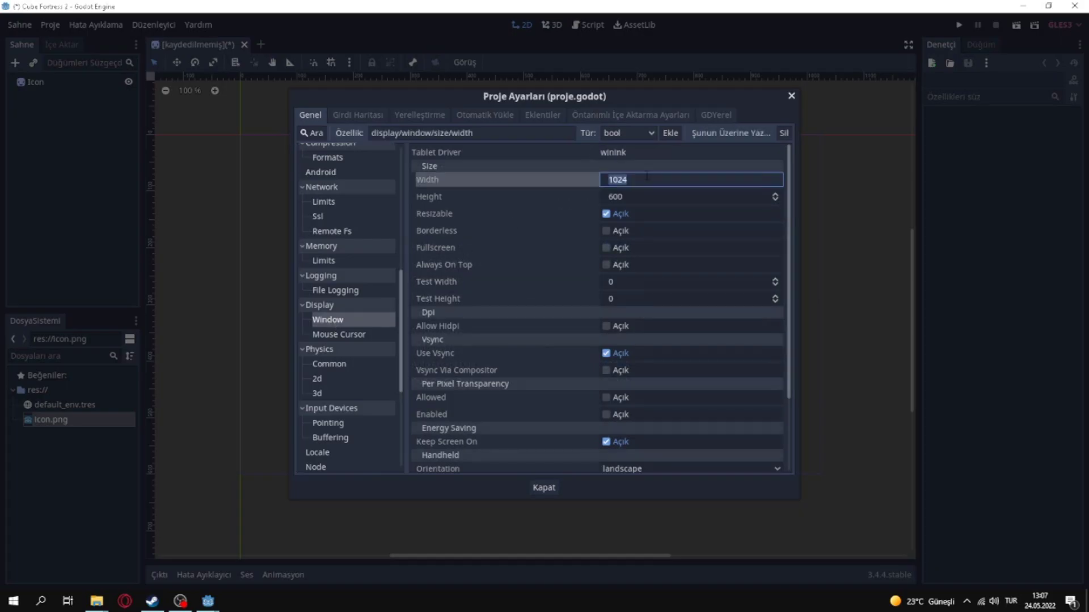
pyautogui.press('Tab')
pyautogui.write('580')
pyautogui.press('Return')
pyautogui.scroll(-3, 635, 283)
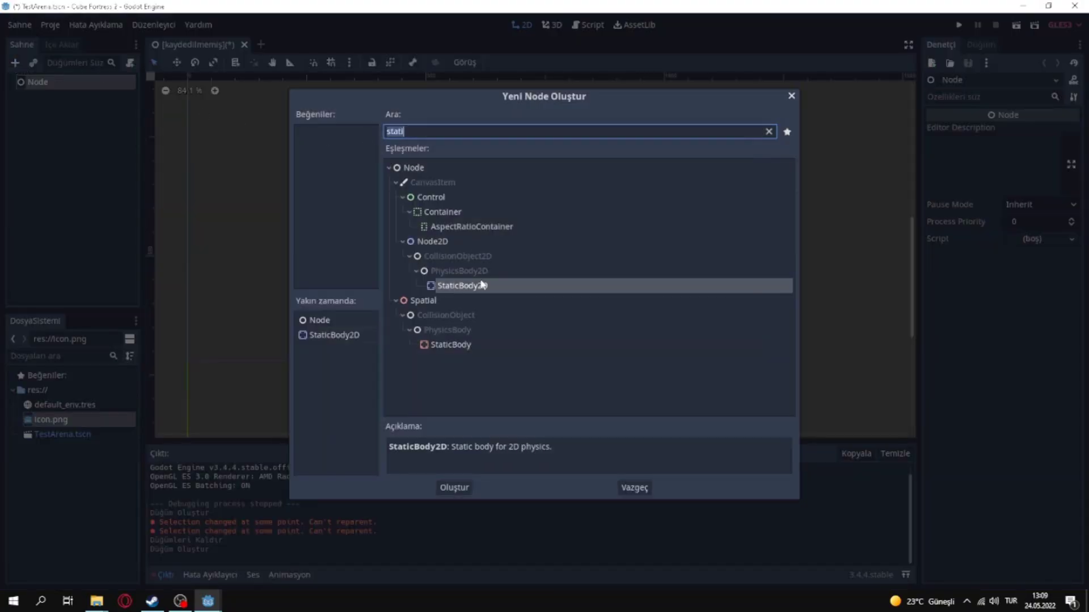
# - Add a StaticBody2D node to the scene and give it a sprite using icon.png near the viewport's lower edge
pyautogui.doubleClick(481, 284)
pyautogui.moveTo(67, 426); pyautogui.dragTo(492, 342)
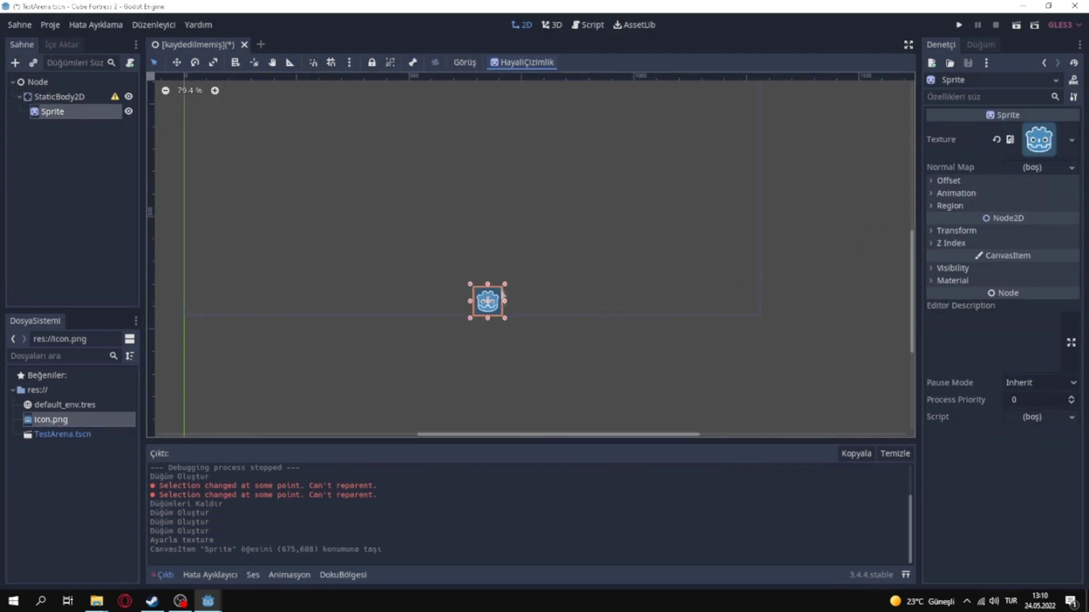
# - Stretch the icon sprite across the full width of the game viewport and tint it black as a floor
pyautogui.moveTo(504, 301); pyautogui.dragTo(761, 301)
pyautogui.moveTo(469, 300); pyautogui.dragTo(184, 301)
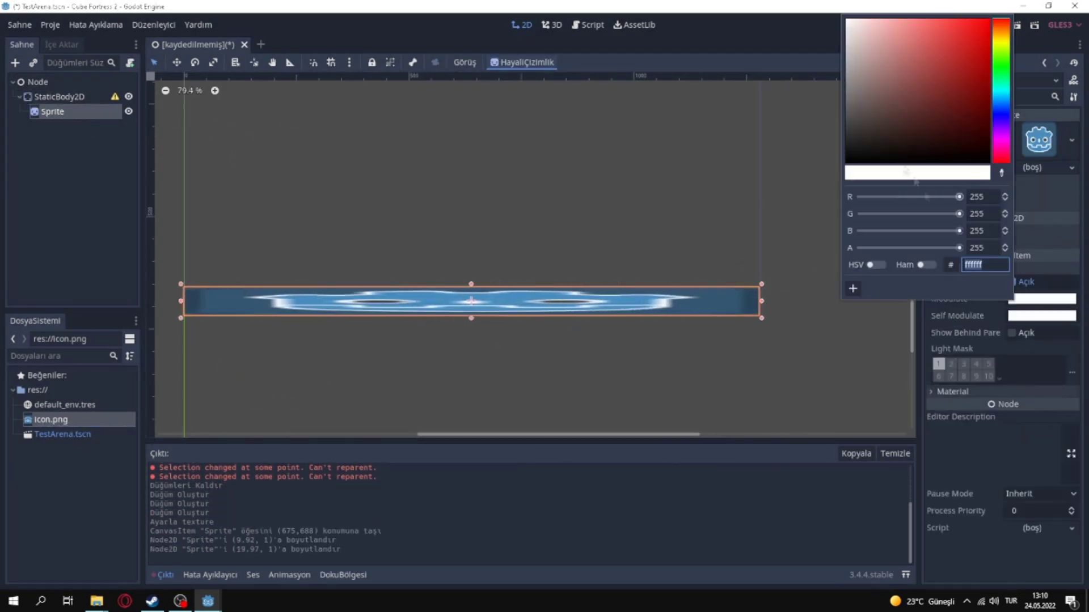
pyautogui.click(713, 182)
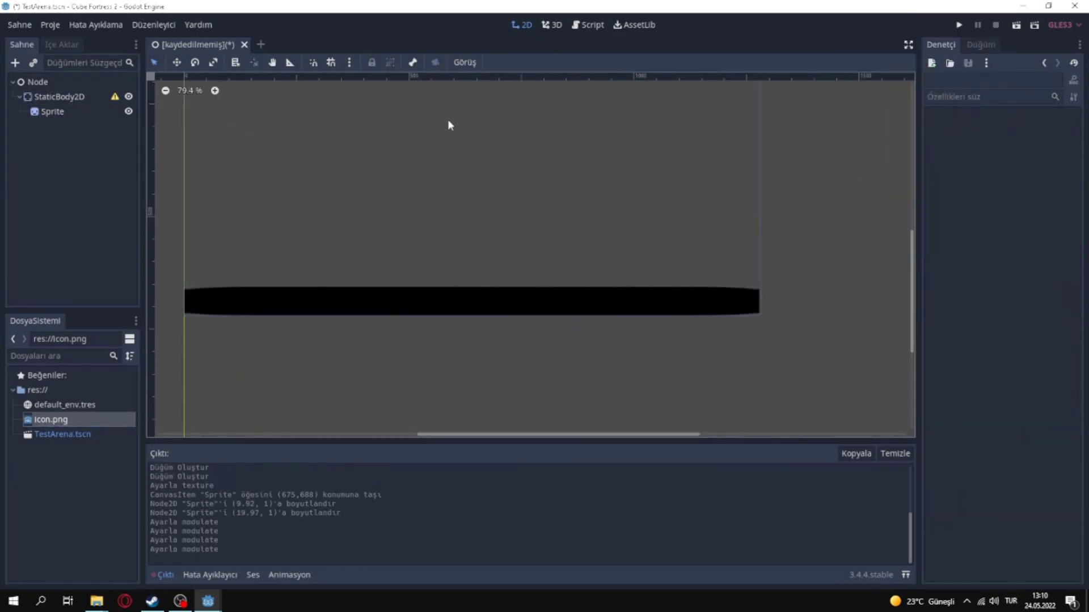
pyautogui.click(60, 96)
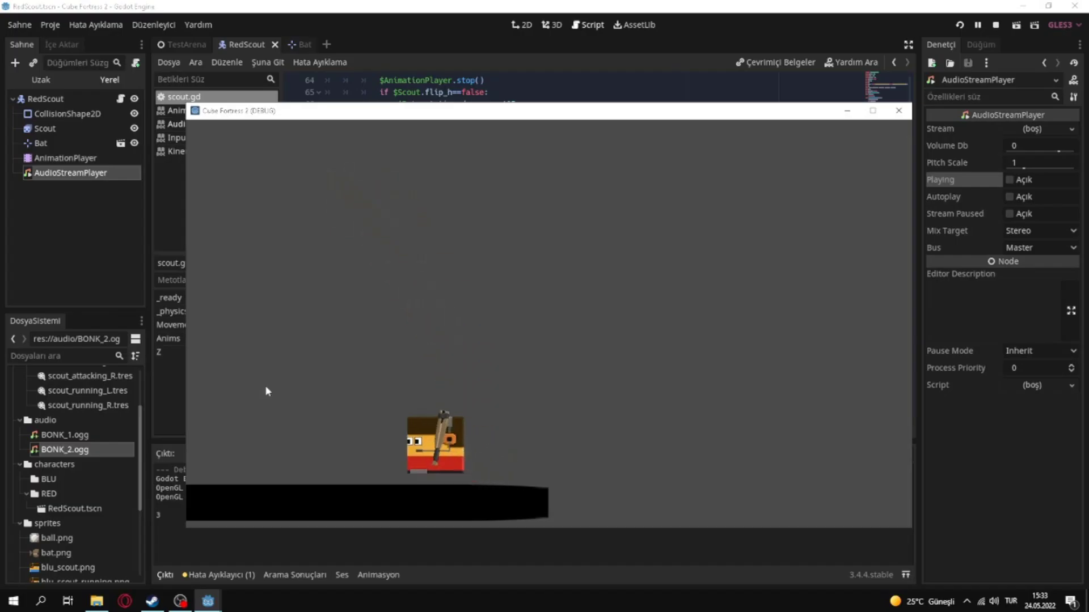
# - Playtest the Red Scout in the running game by moving both ways, attacking with the bat and jumping
pyautogui.press('Right')
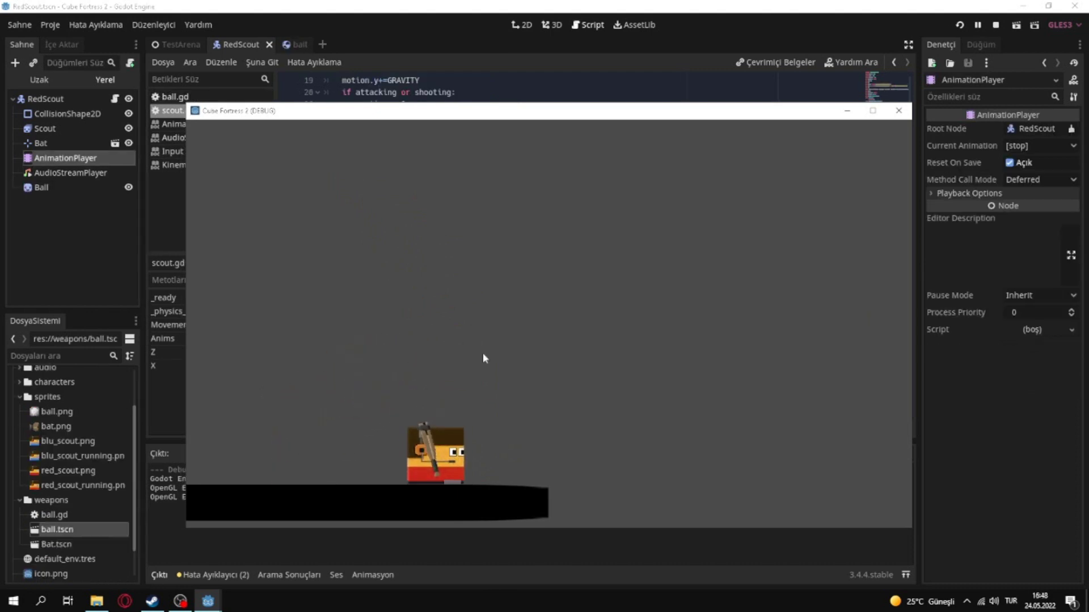
pyautogui.press('z')
pyautogui.press('z')
pyautogui.press('Left')
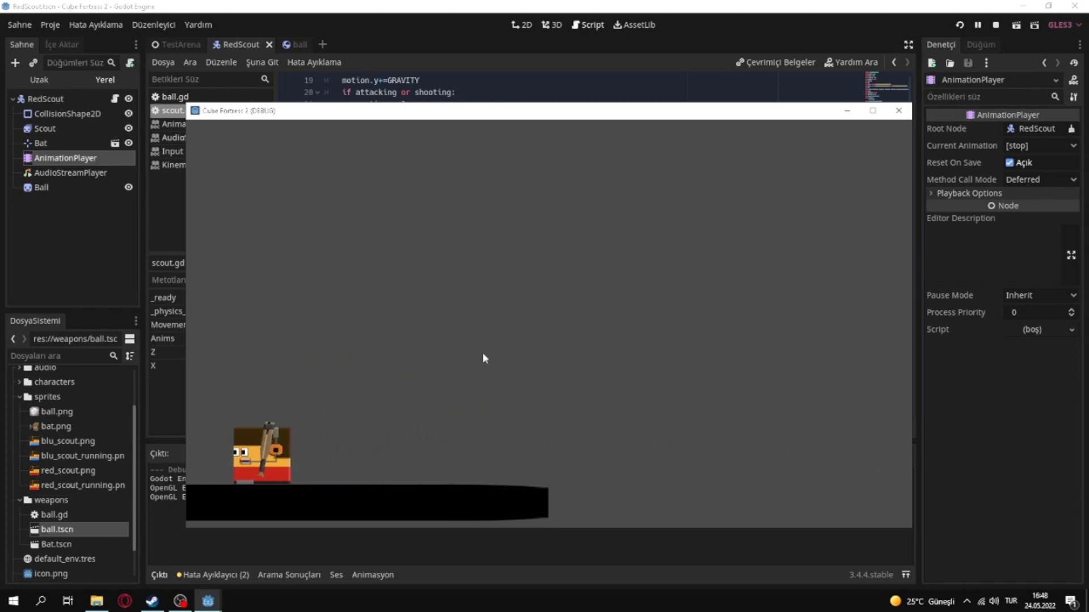
pyautogui.press('Right')
pyautogui.press('Up')
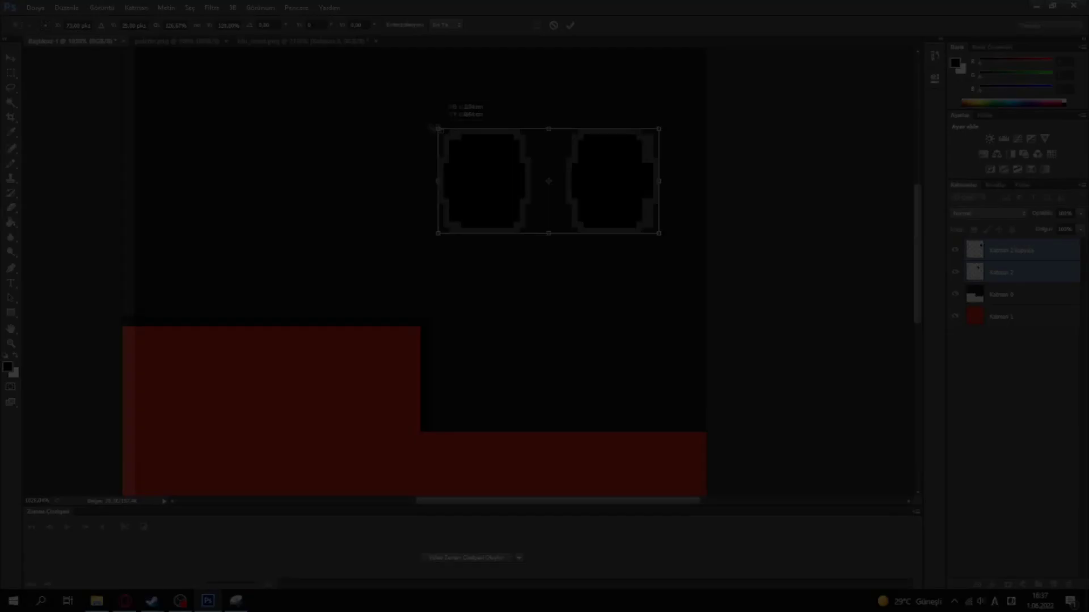
# - Switch to Photoshop and enlarge the two mask lenses to span most of the width and height of the dark hood
pyautogui.moveTo(441, 129); pyautogui.dragTo(121, 114)
pyautogui.moveTo(656, 175); pyautogui.dragTo(705, 177)
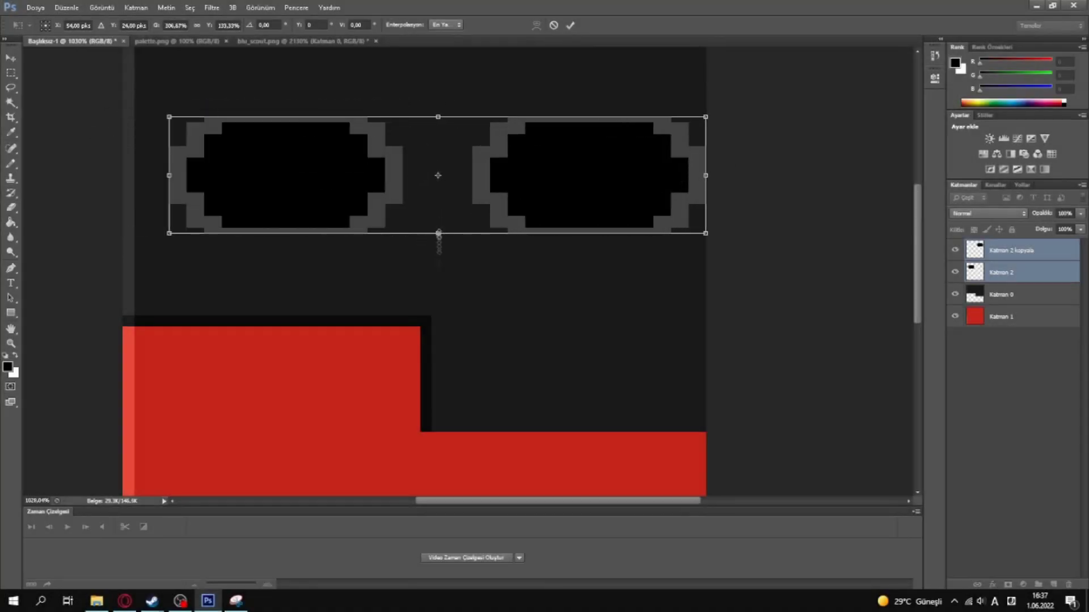
pyautogui.moveTo(437, 236); pyautogui.dragTo(437, 316)
pyautogui.moveTo(170, 114); pyautogui.dragTo(140, 53)
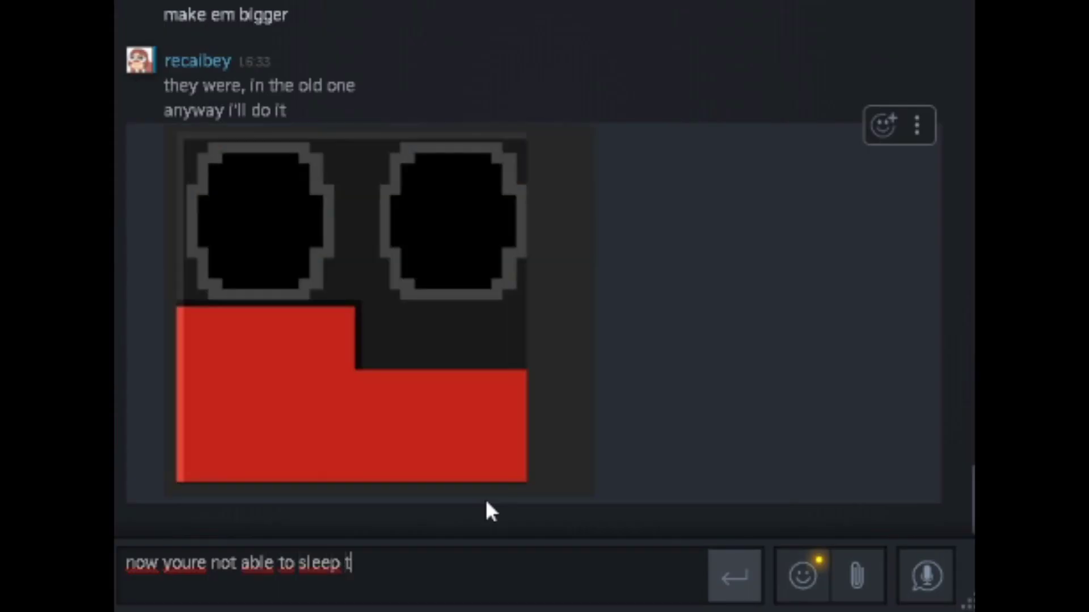
# - Send the chat messages "now youre not able to sleep tonight" and "thank me later"
pyautogui.write('onight')
pyautogui.press('Return')
pyautogui.write('thank me later')
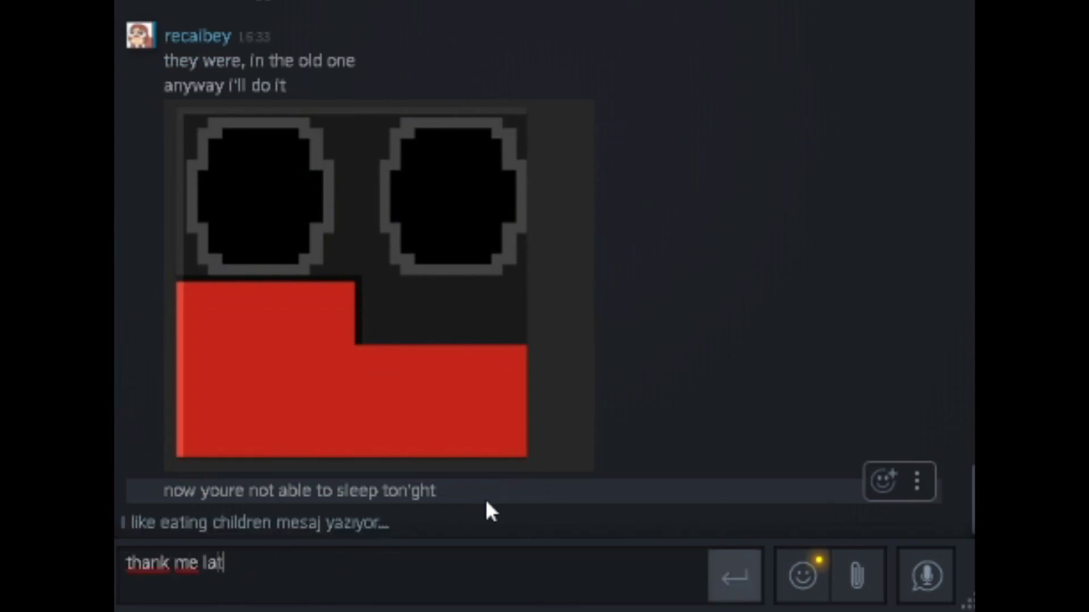
pyautogui.press('Return')
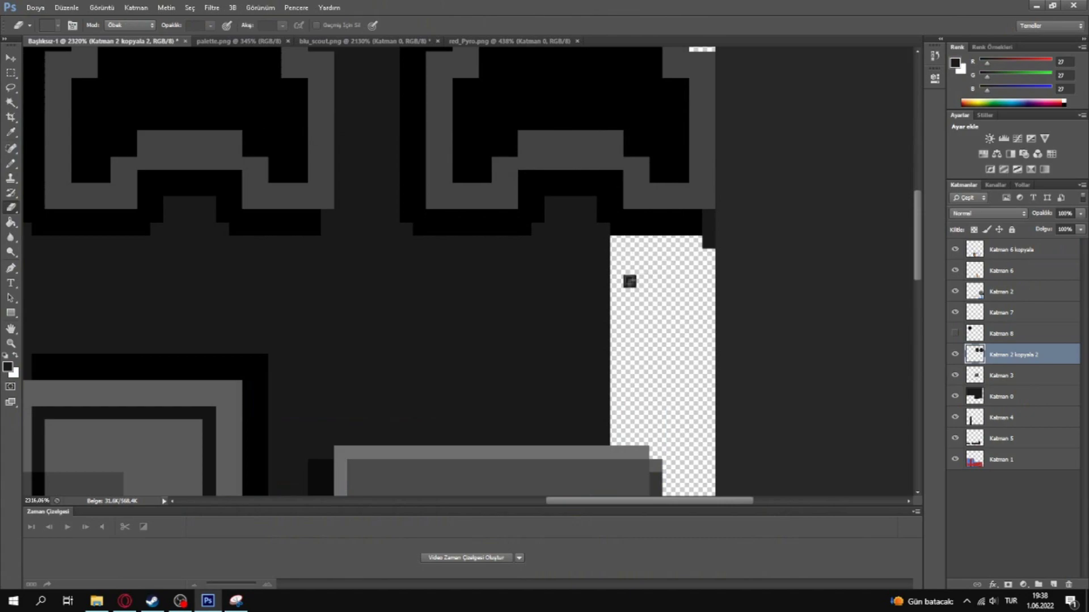
pyautogui.keyDown('alt'); pyautogui.scroll(-4, 630, 282); pyautogui.keyUp('alt')
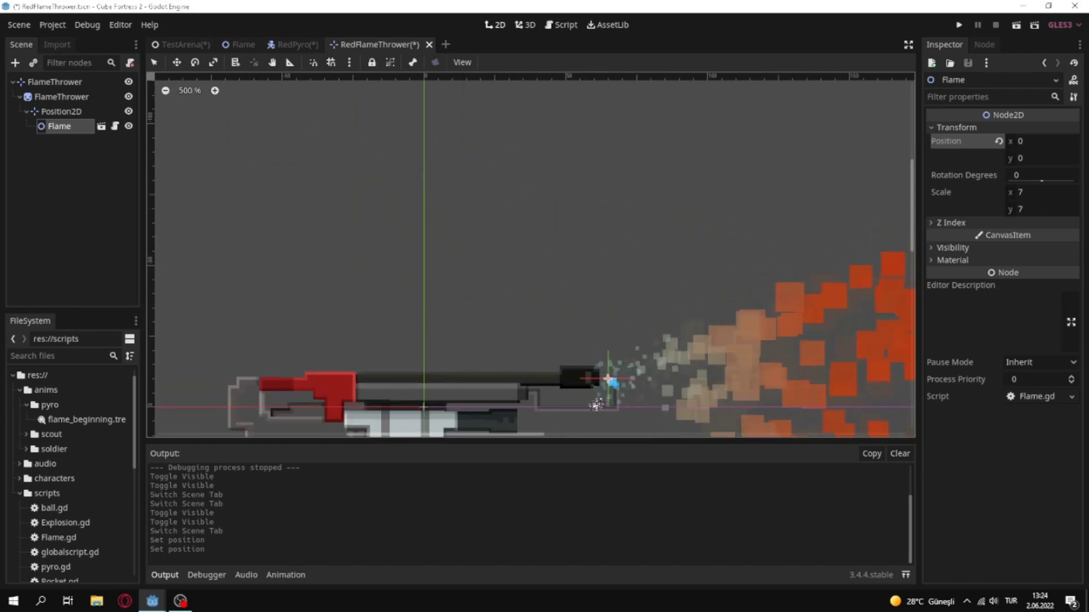
# - Run the Godot project and test the Red Pyro's flamethrower while moving both ways
pyautogui.press('F5')
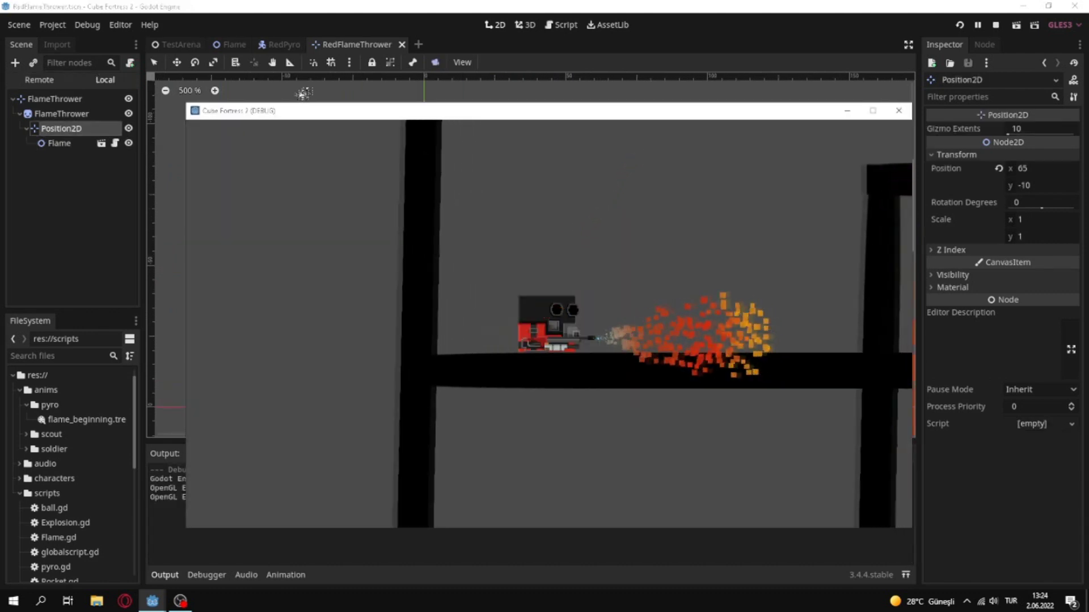
pyautogui.press('d')
pyautogui.press('a')
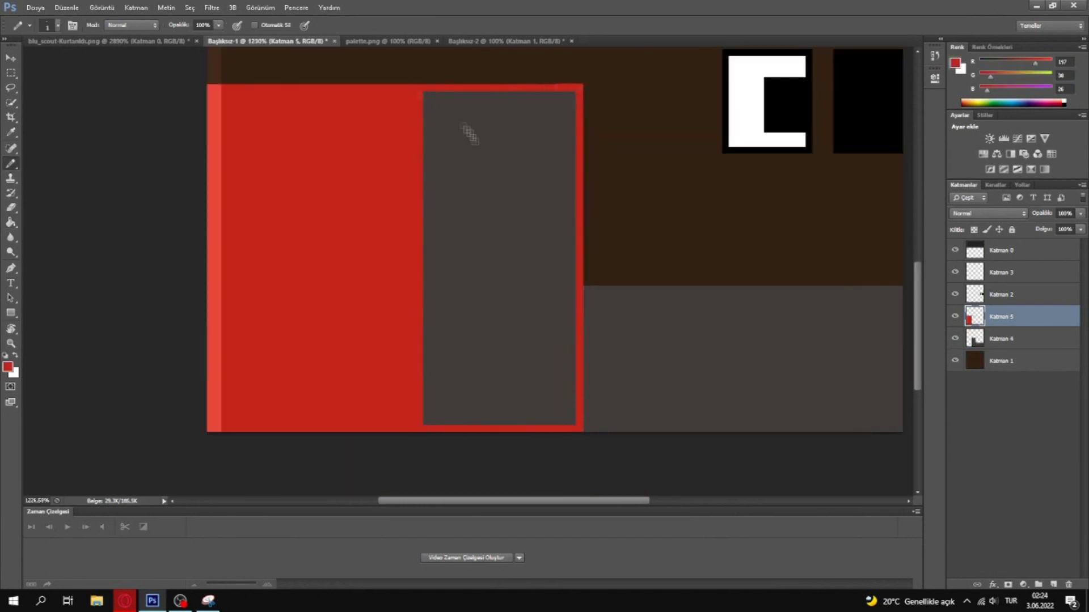
# - Fill the grey rectangle inside the red outline with red in the Photoshop character drawing
pyautogui.press('g')
pyautogui.keyDown('alt'); pyautogui.scroll(-5, 488, 159); pyautogui.keyUp('alt')
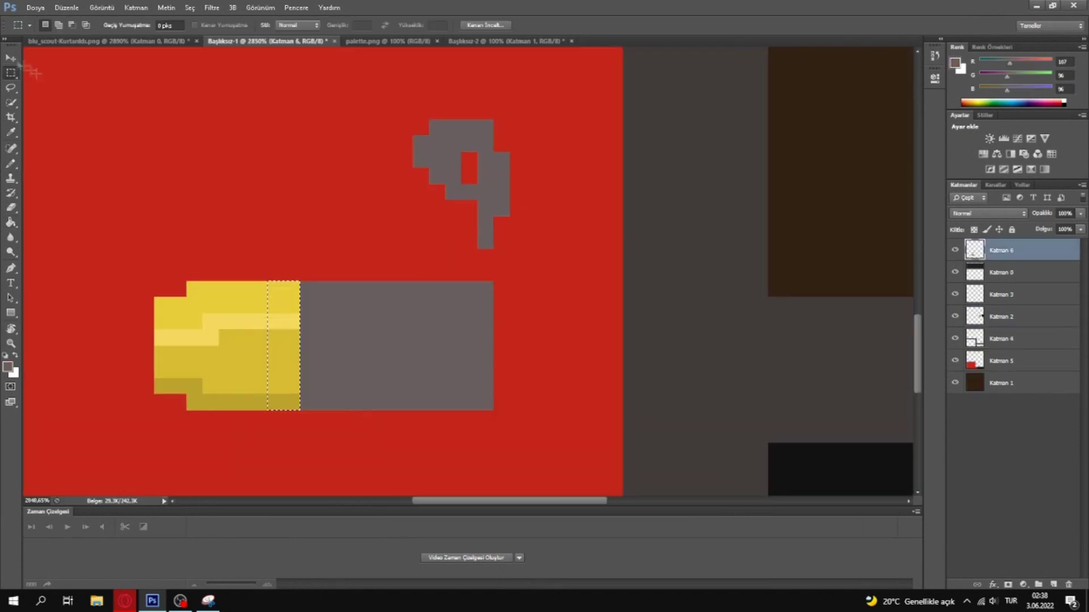
pyautogui.click(125, 601)
pyautogui.click(152, 601)
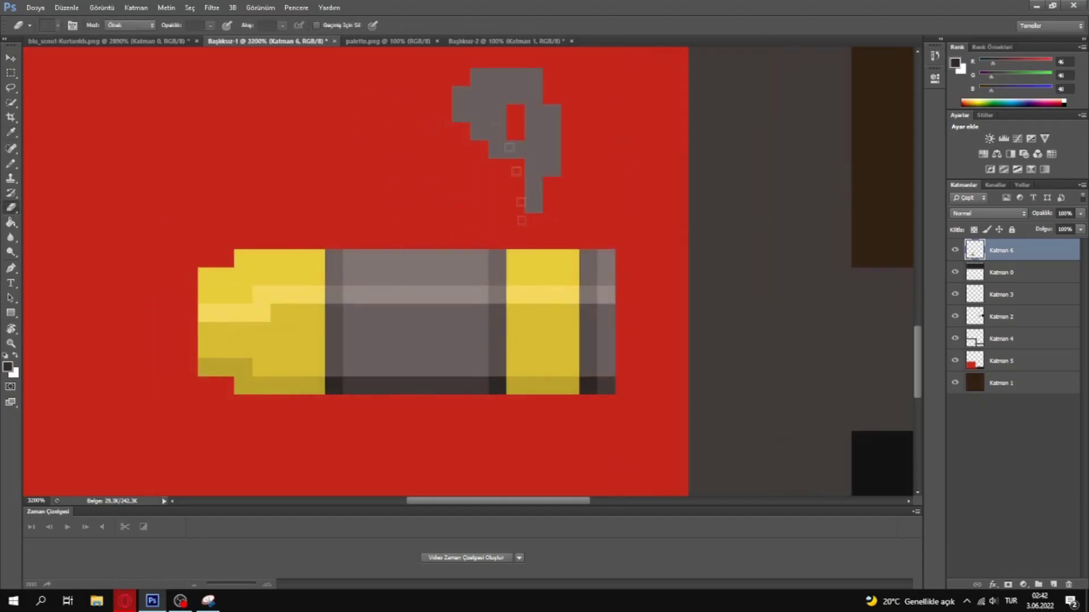
# - Duplicate the yellow and grey grenade straight down to form a vertical stack of three on the red chest
pyautogui.press('v')
pyautogui.keyDown('alt'); pyautogui.scroll(-5, 522, 221); pyautogui.keyUp('alt')
pyautogui.moveTo(415, 318); pyautogui.dragTo(415, 333)
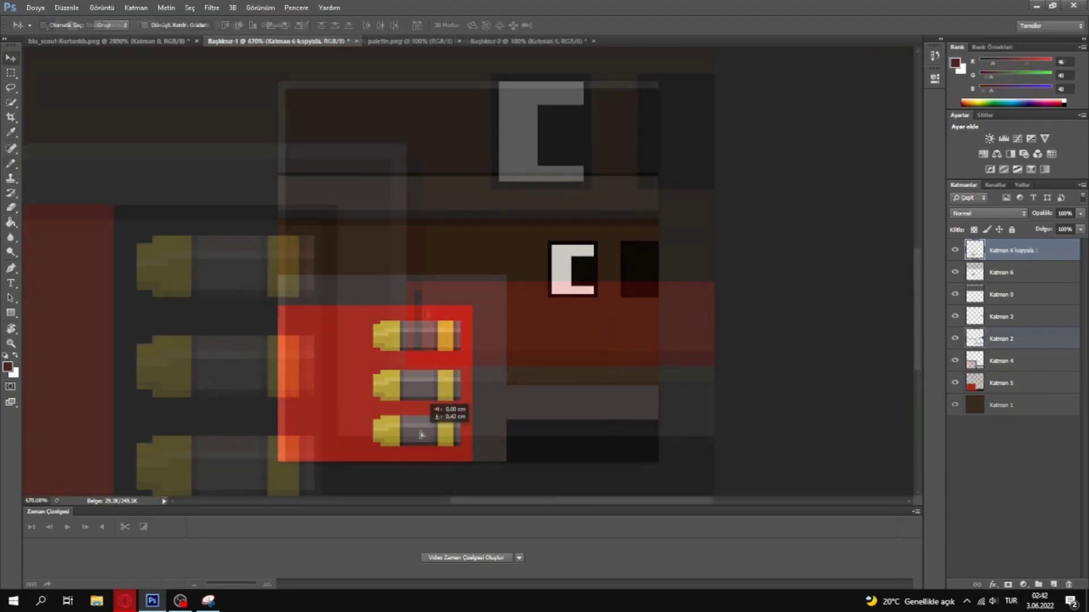
pyautogui.keyDown('alt'); pyautogui.scroll(-3, 651, 270); pyautogui.keyUp('alt')
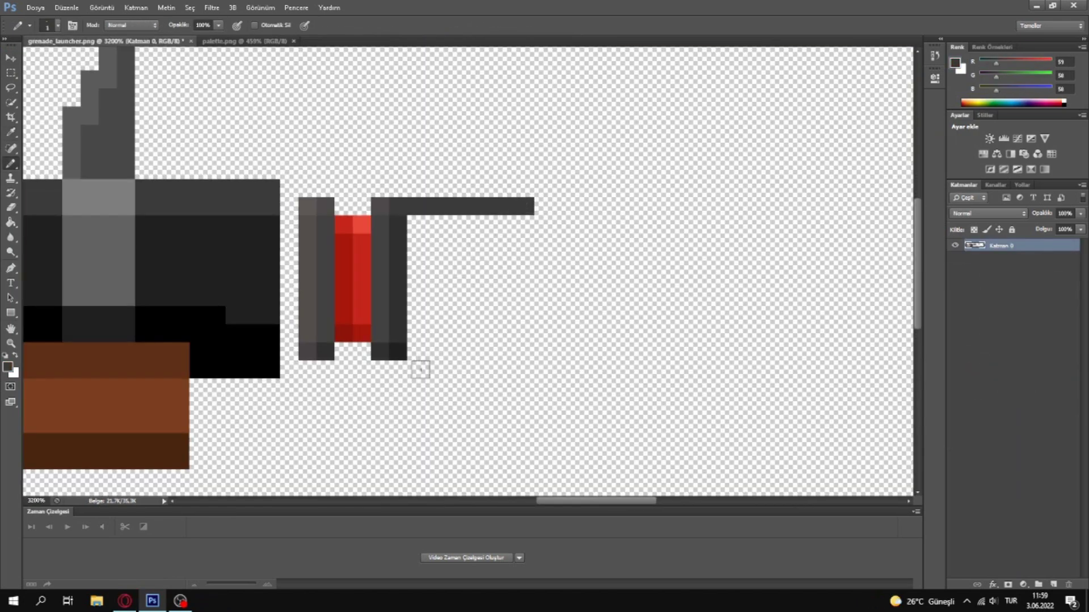
# - Draw more of the dark grey outline beside the grey flange and red cylinder on the grenade launcher
pyautogui.moveTo(418, 334); pyautogui.dragTo(533, 241)
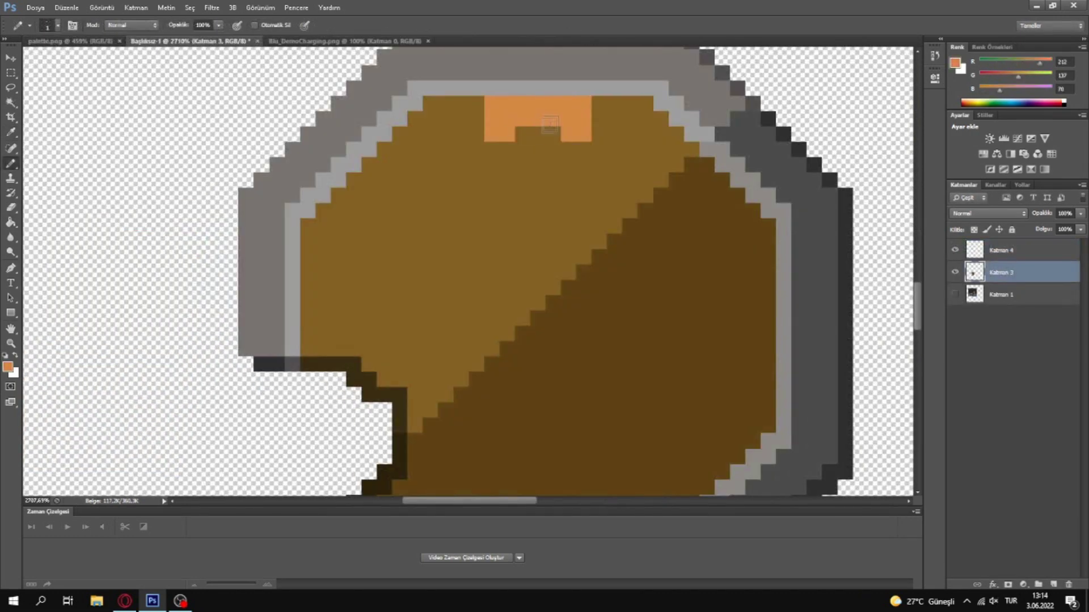
# - Paint the orange vertical band down from the upper rim of the Demoman's brown shield
pyautogui.moveTo(549, 124); pyautogui.dragTo(557, 199)
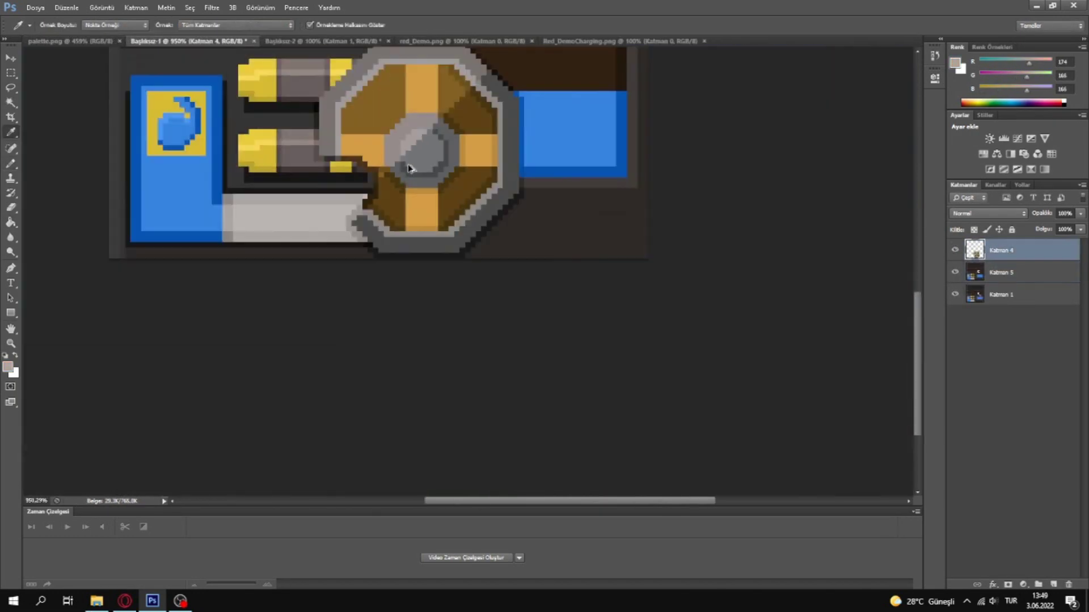
pyautogui.keyDown('alt'); pyautogui.scroll(-5, 409, 167); pyautogui.keyUp('alt')
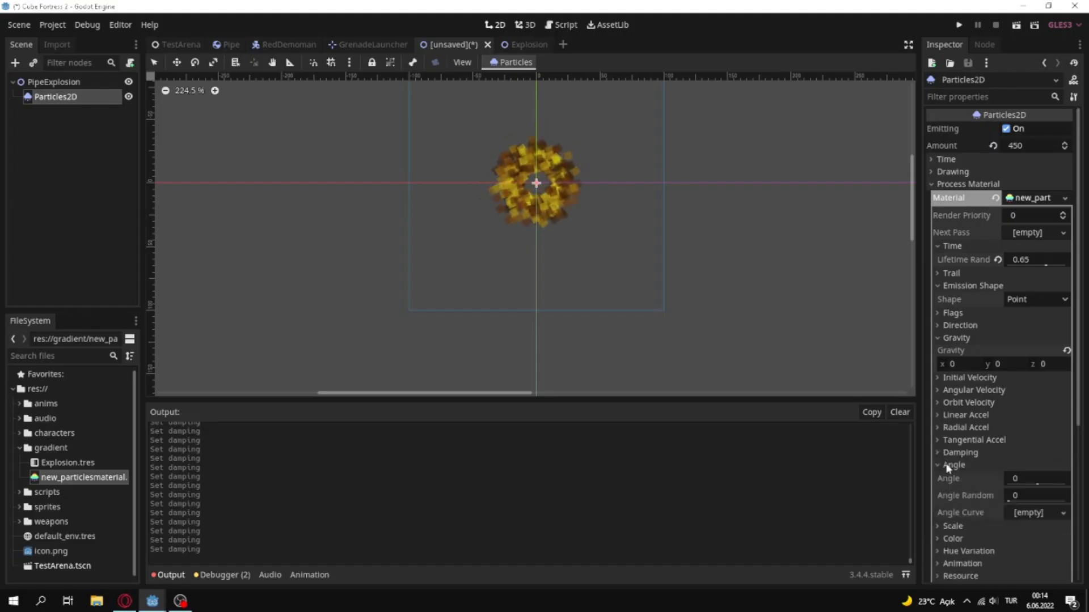
# - Set the explosion particles' Angle to about 465.9 in the process material
pyautogui.moveTo(1037, 484); pyautogui.dragTo(1058, 486)
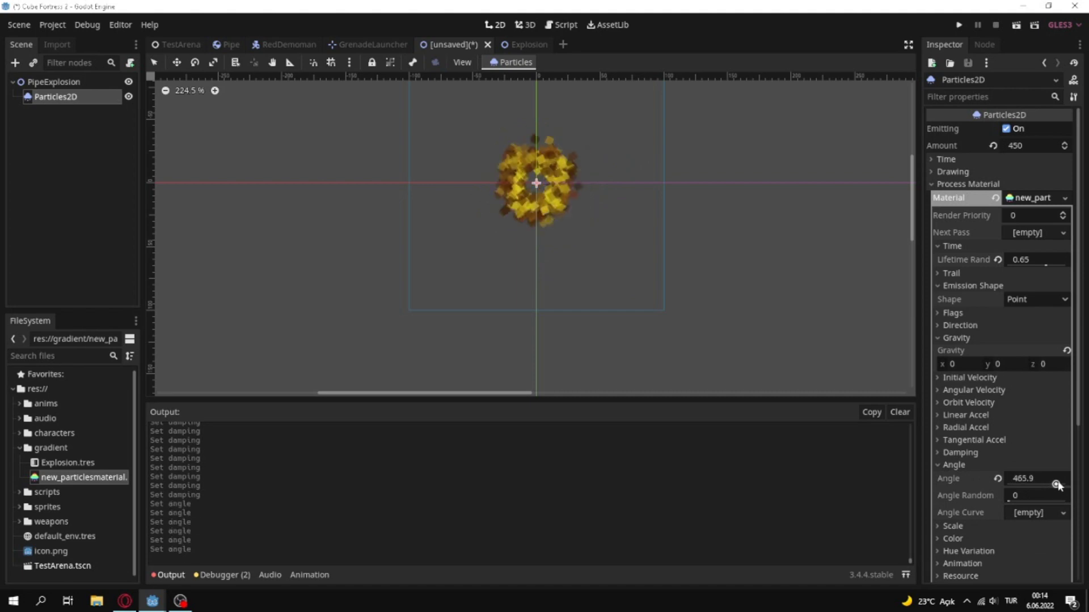
pyautogui.click(947, 466)
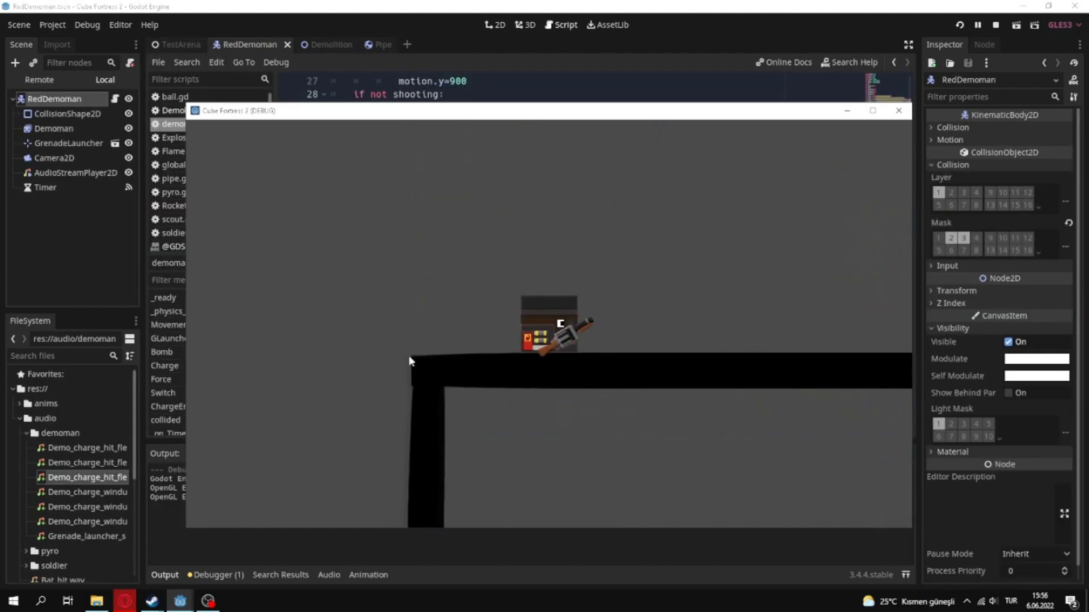
# - Test the Red Demoman in the running game by moving both ways and using the shield charge
pyautogui.press('d')
pyautogui.press('a')
pyautogui.press('d')
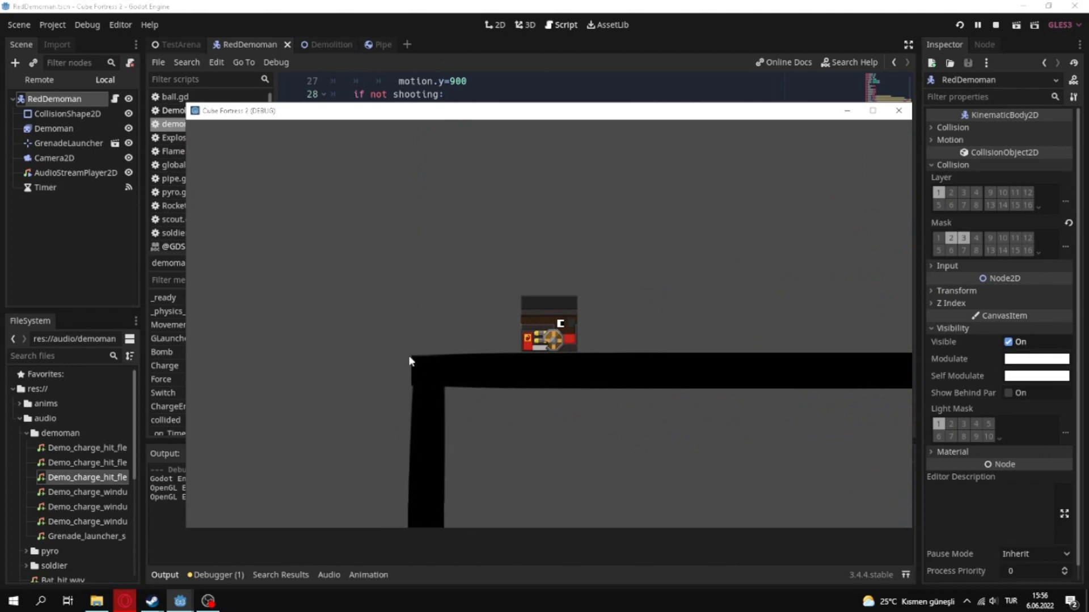
pyautogui.press('a')
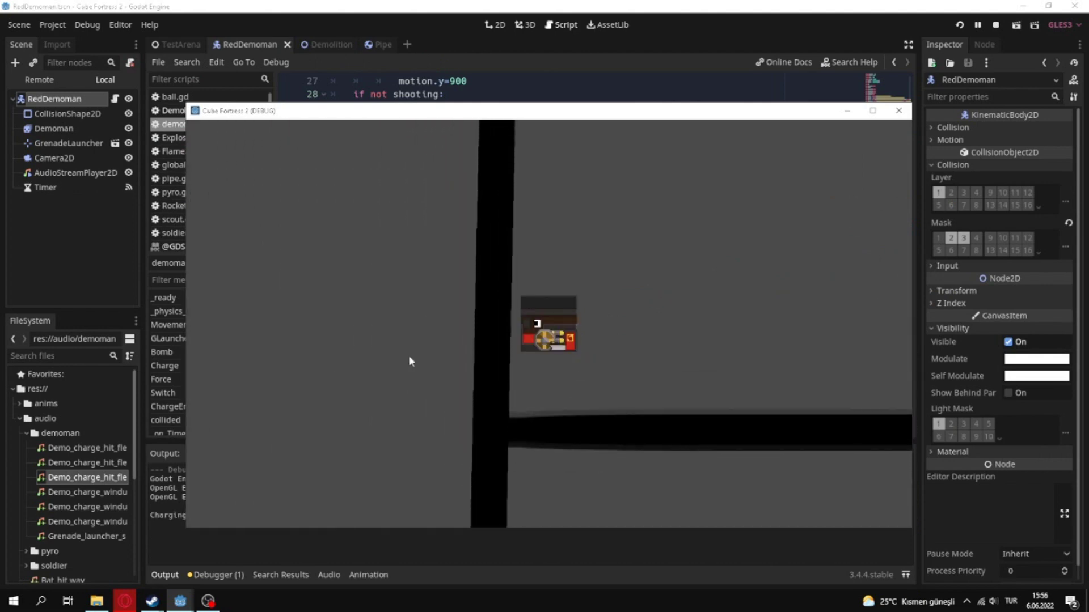
pyautogui.rightClick(409, 358)
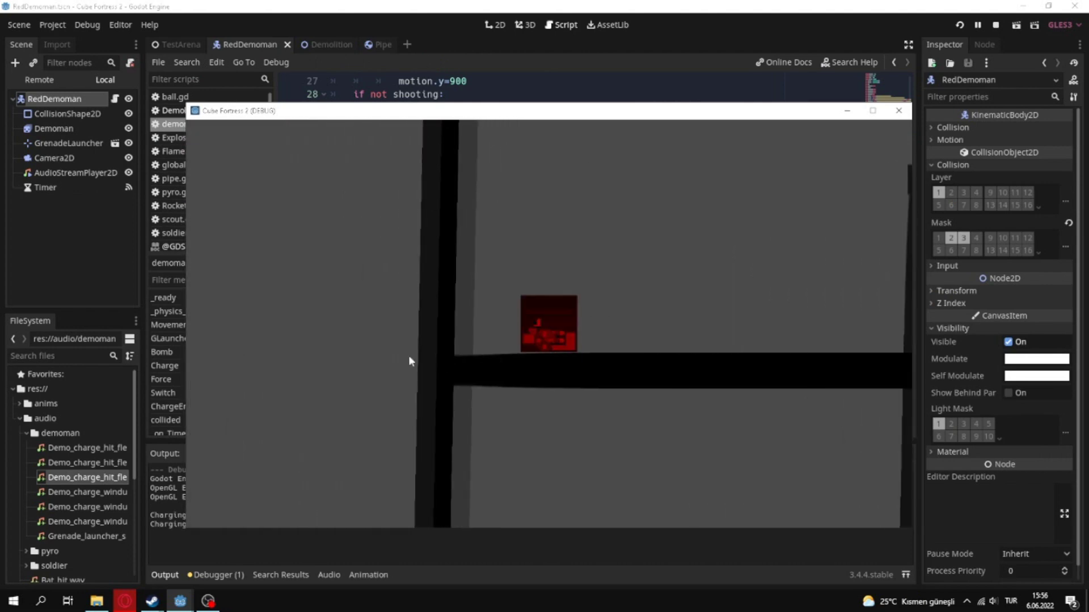
pyautogui.rightClick(409, 355)
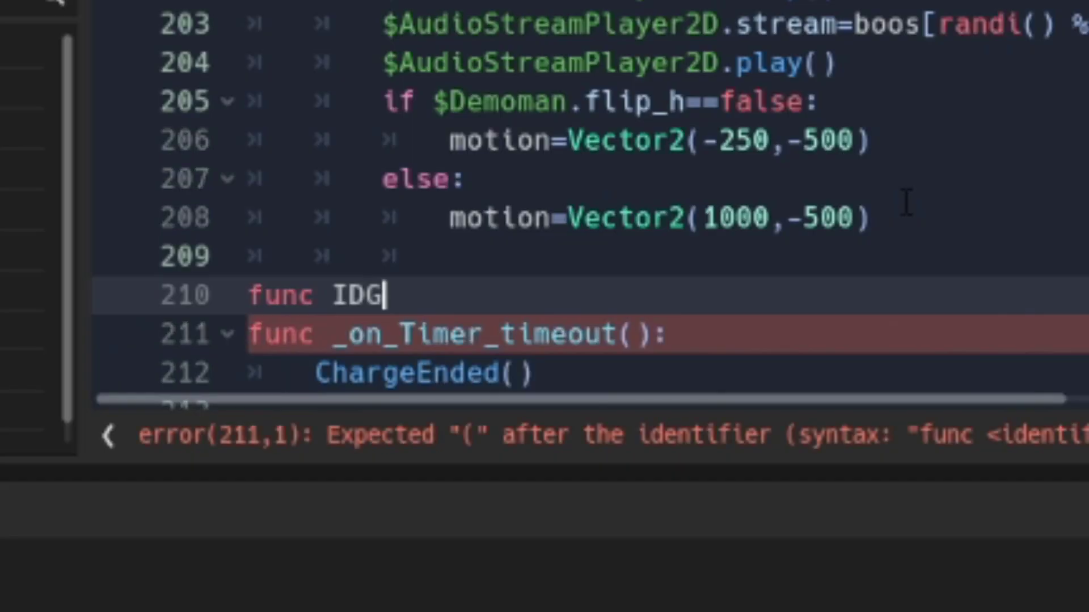
# - Complete the new function's name as IDGenerator() above _on_Timer_timeout in the Demoman script
pyautogui.write('enerator()')
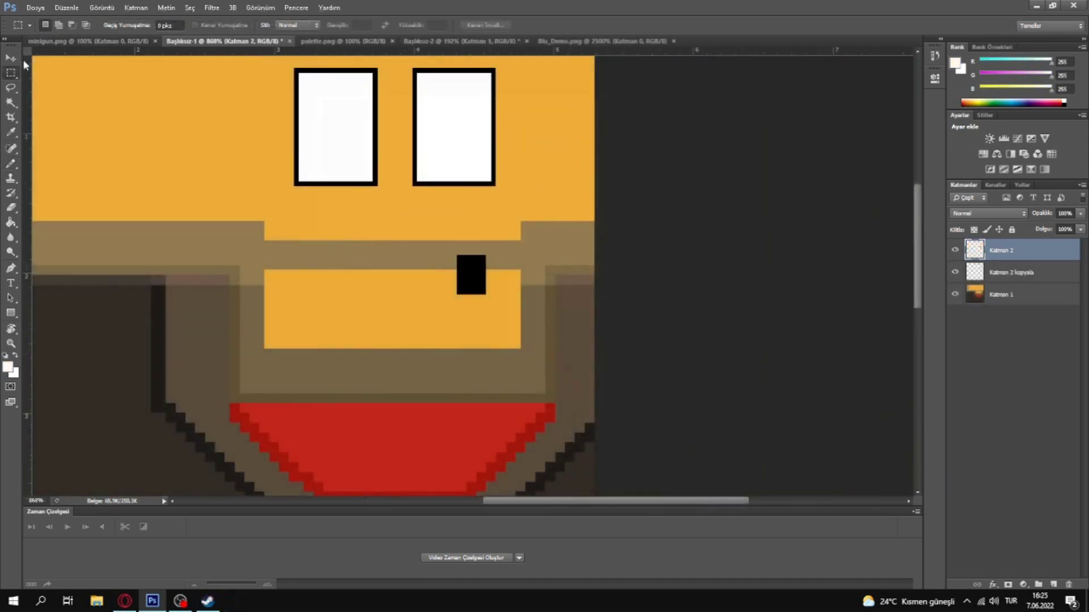
# - Move the black pupil rectangle up into the white eye nearest the face's edge in the Photoshop drawing
pyautogui.press('v')
pyautogui.moveTo(462, 267); pyautogui.dragTo(437, 115)
pyautogui.keyDown('alt'); pyautogui.scroll(2, 486, 161); pyautogui.keyUp('alt')
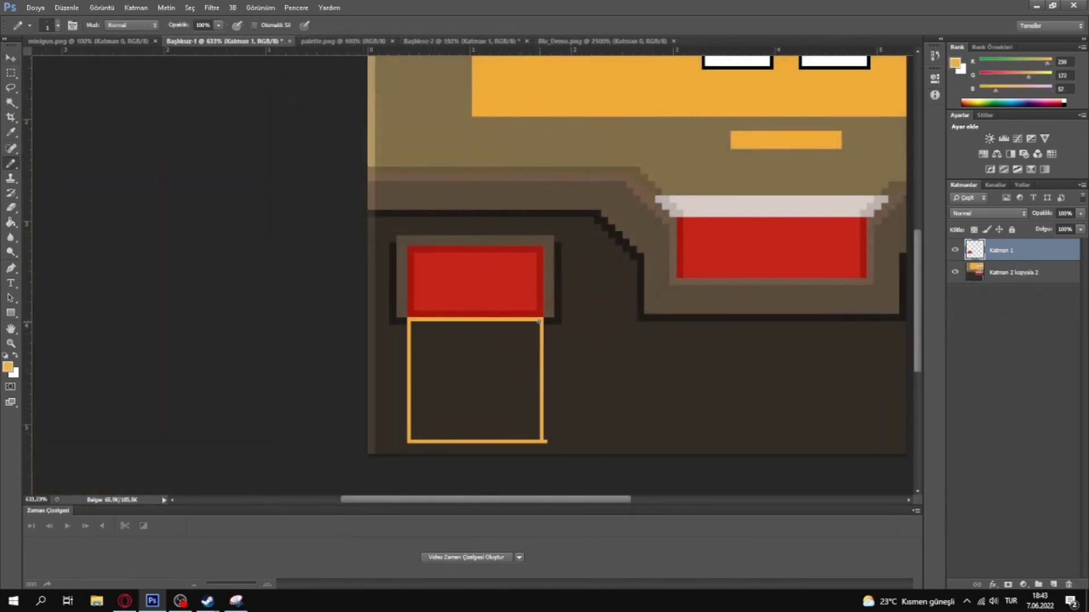
# - Fill the yellow-outlined rectangle below the small red block with the same yellow
pyautogui.press('g')
pyautogui.click(454, 359)
pyautogui.keyDown('alt'); pyautogui.scroll(-3, 624, 244); pyautogui.keyUp('alt')
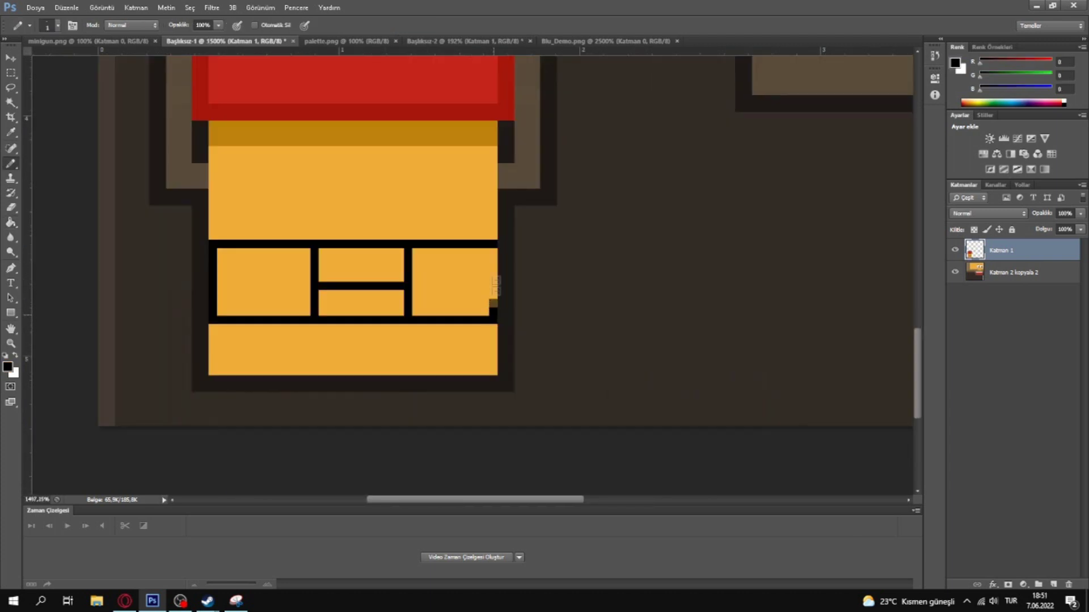
# - Fill the two large outer cells and the lower middle cell of the glove's band with black
pyautogui.press('g')
pyautogui.click(454, 280)
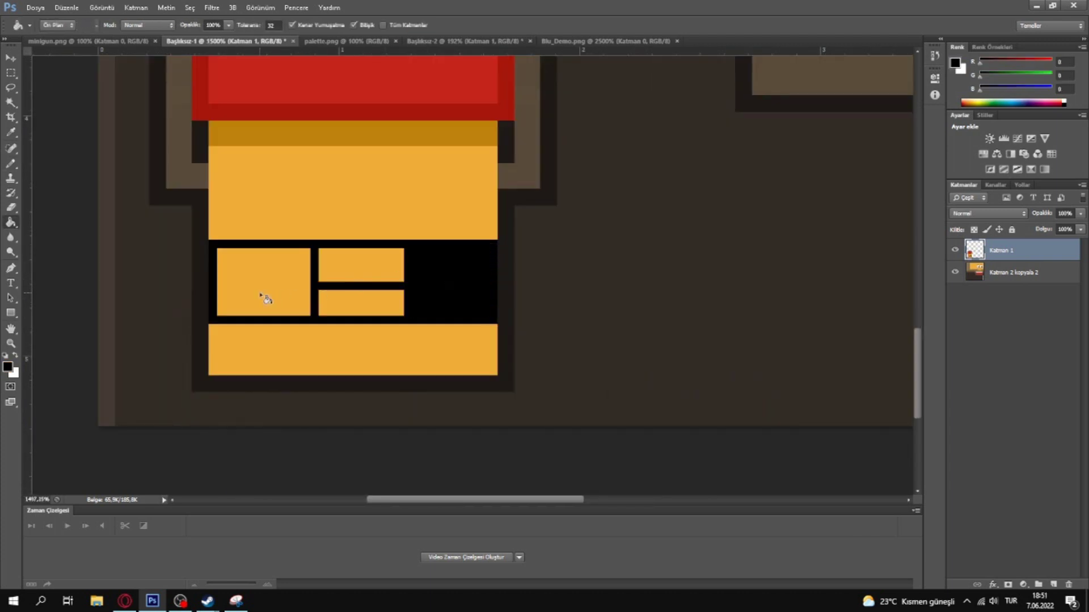
pyautogui.click(263, 297)
pyautogui.click(359, 299)
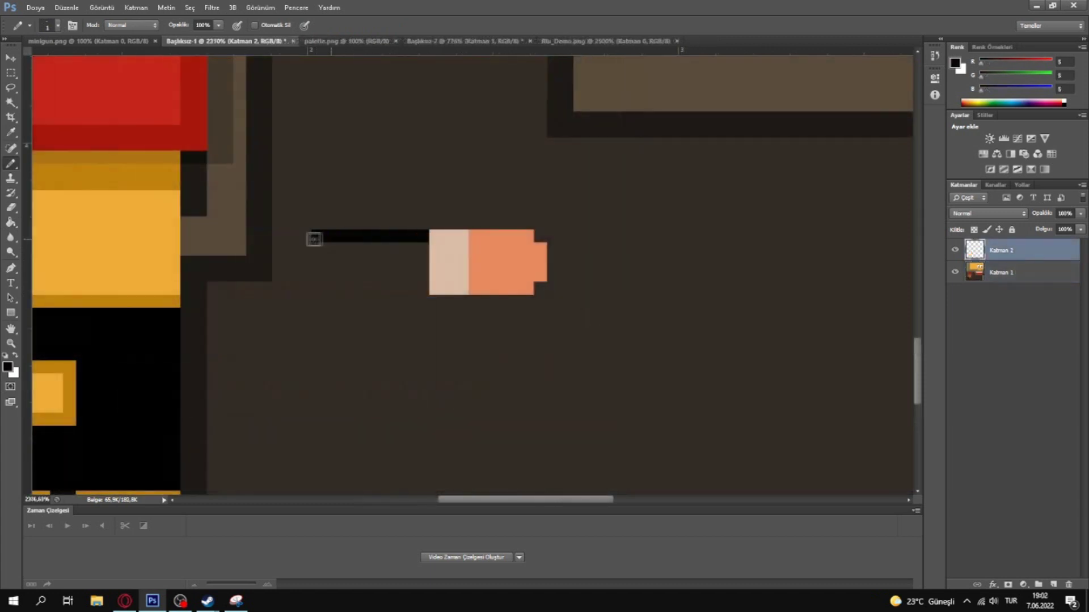
# - Draw the black casing outline behind the bullet's orange tip and duplicate the bullet just below it
pyautogui.moveTo(312, 235); pyautogui.dragTo(420, 290)
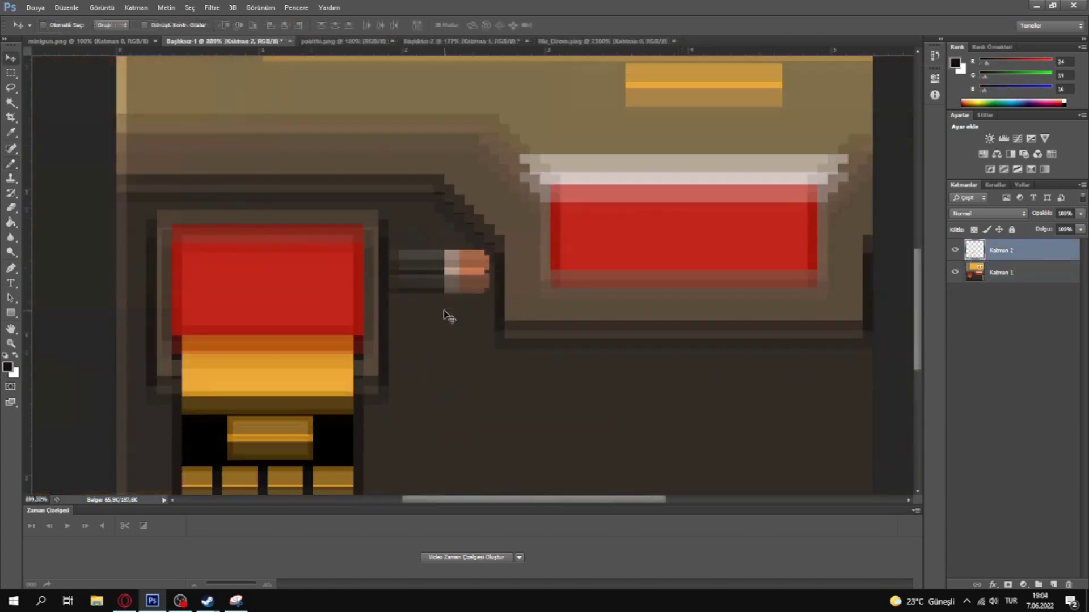
pyautogui.keyDown('alt'); pyautogui.moveTo(444, 311); pyautogui.dragTo(457, 346); pyautogui.keyUp('alt')
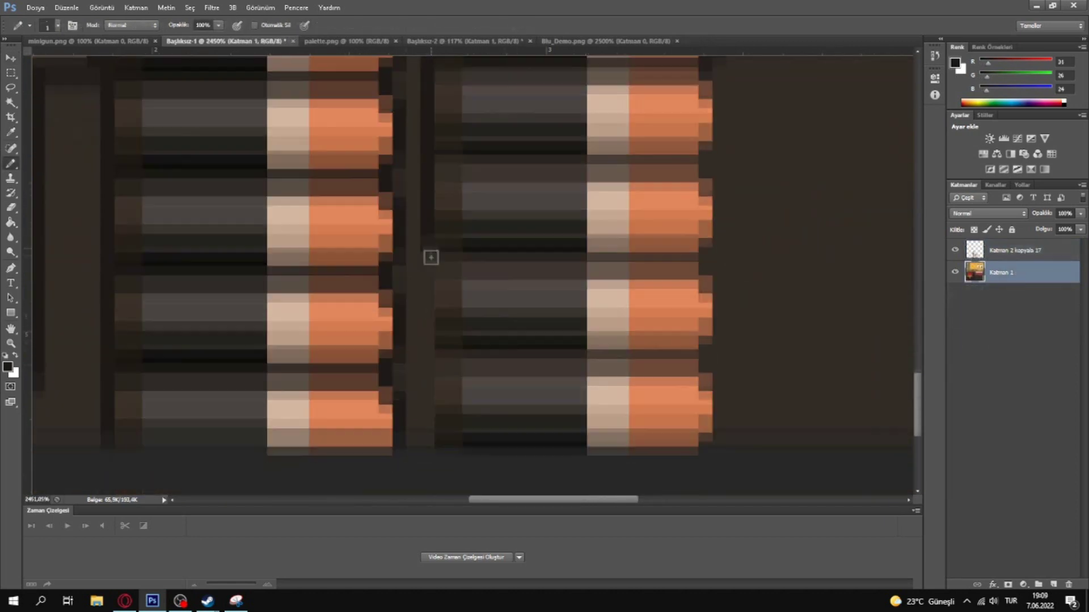
# - Pencil dark shading along the gap between the two bullet columns on the Katman 1 layer
pyautogui.moveTo(445, 345); pyautogui.dragTo(455, 340)
pyautogui.scroll(1, 716, 378)
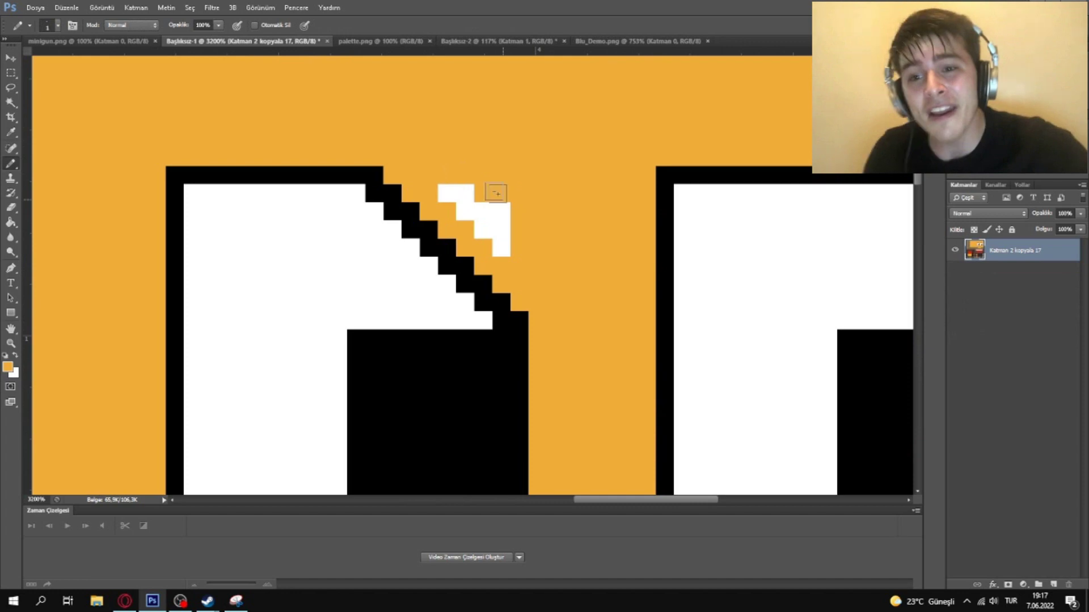
# - Paint over the stray white pixels outside the eye's slanted black outline with the yellow skin colour
pyautogui.moveTo(493, 187); pyautogui.dragTo(503, 226)
pyautogui.click(505, 226)
pyautogui.click(484, 228)
pyautogui.click(501, 248)
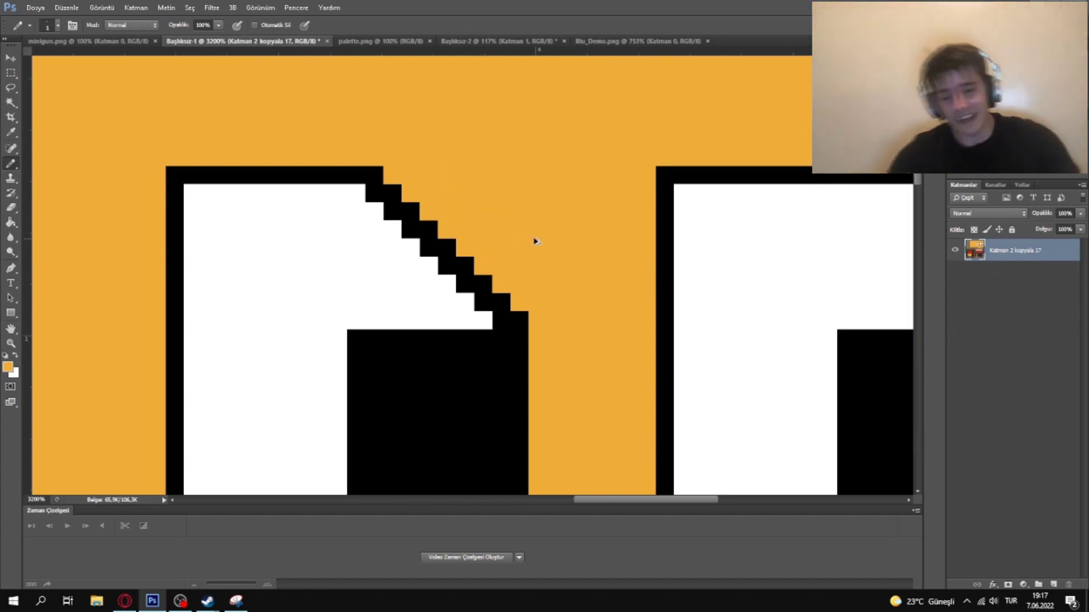
pyautogui.press('m')
pyautogui.keyDown('alt'); pyautogui.scroll(-5, 535, 239); pyautogui.keyUp('alt')
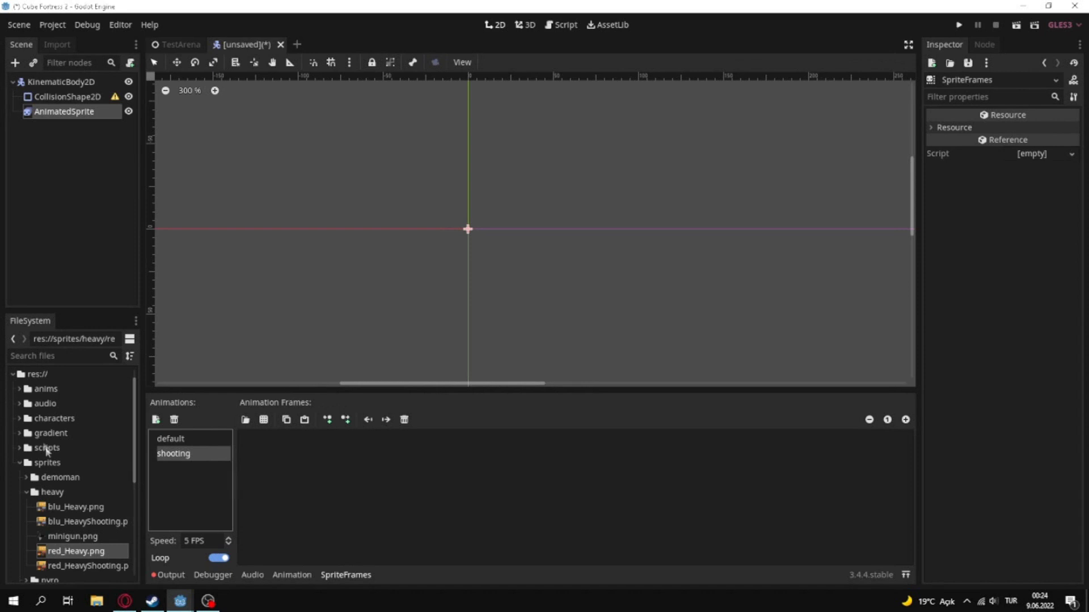
# - Add red_HeavyShooting.png as a frame of the shooting animation in Godot
pyautogui.moveTo(87, 567); pyautogui.dragTo(266, 454)
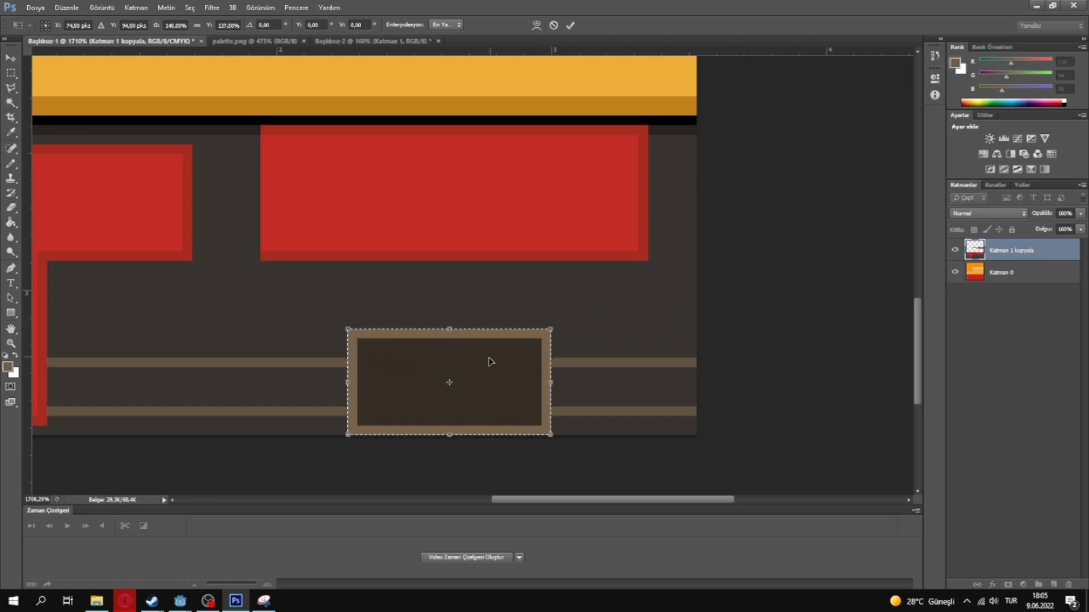
# - Move the brown-framed belt pouch slightly upward in the Engineer drawing while it is being transformed
pyautogui.moveTo(489, 359); pyautogui.dragTo(493, 347)
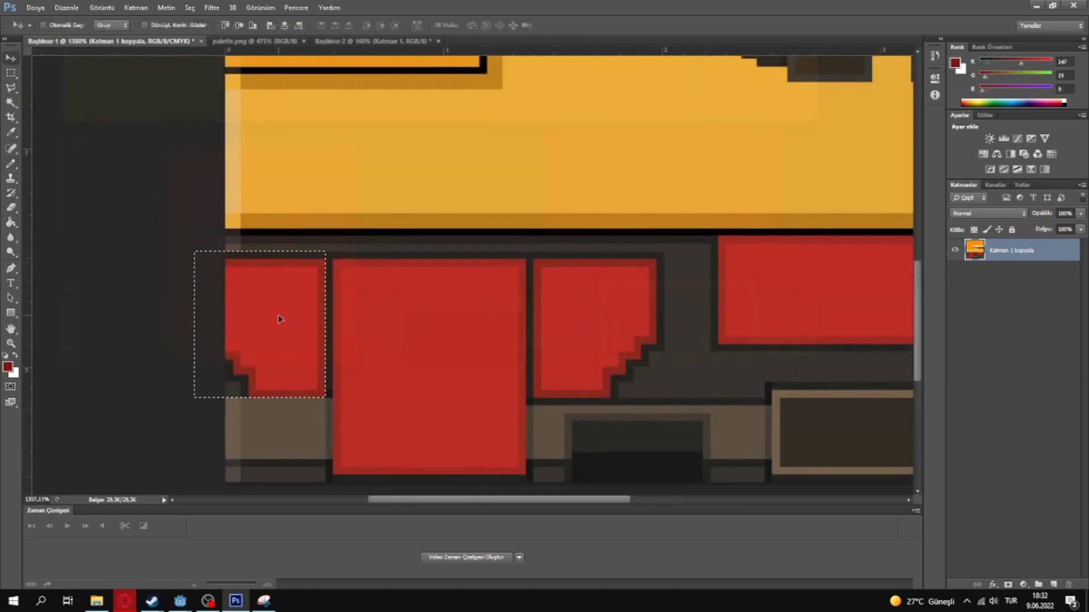
# - Narrow the selected red shape at the drawing's outer edge inward with Free Transform
pyautogui.hotkey('ctrl', 't')
pyautogui.moveTo(194, 325); pyautogui.dragTo(241, 329)
pyautogui.press('Return')
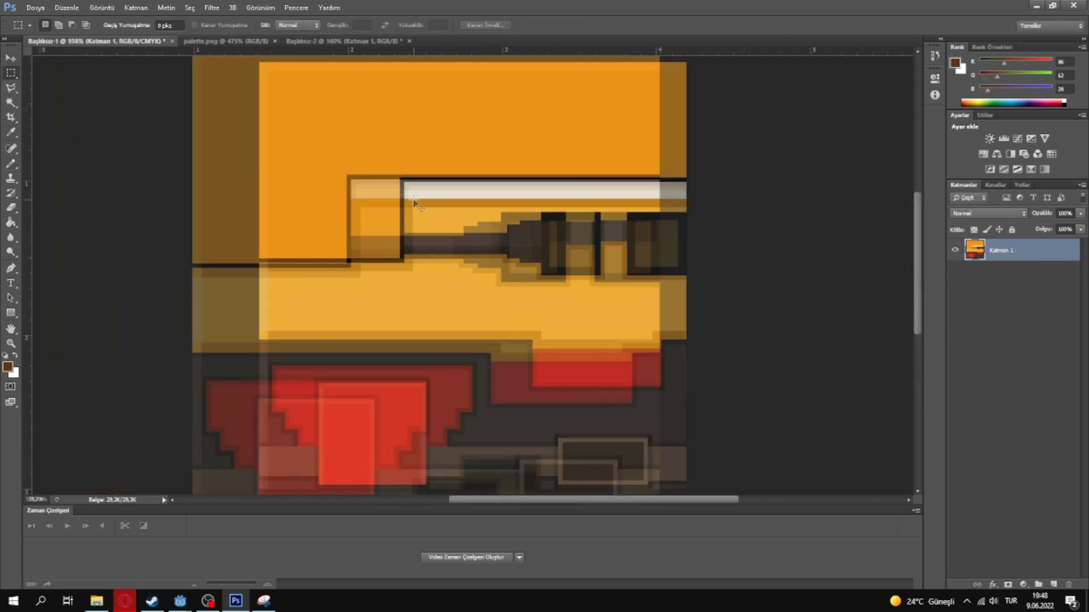
# - Paint the remaining dark area of the second goggle lens brown with the Pencil tool
pyautogui.keyDown('alt'); pyautogui.scroll(3, 720, 214); pyautogui.keyUp('alt')
pyautogui.press('b')
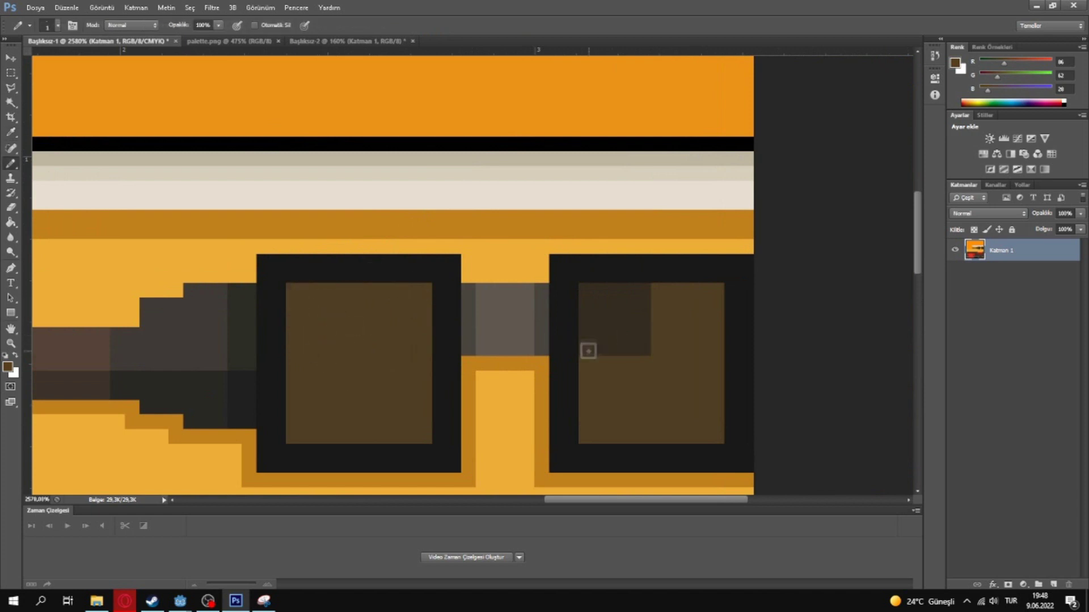
pyautogui.moveTo(588, 350)
pyautogui.mouseDown()
pyautogui.moveTo(590, 295)
pyautogui.moveTo(641, 310)
pyautogui.moveTo(644, 347)
pyautogui.mouseUp()
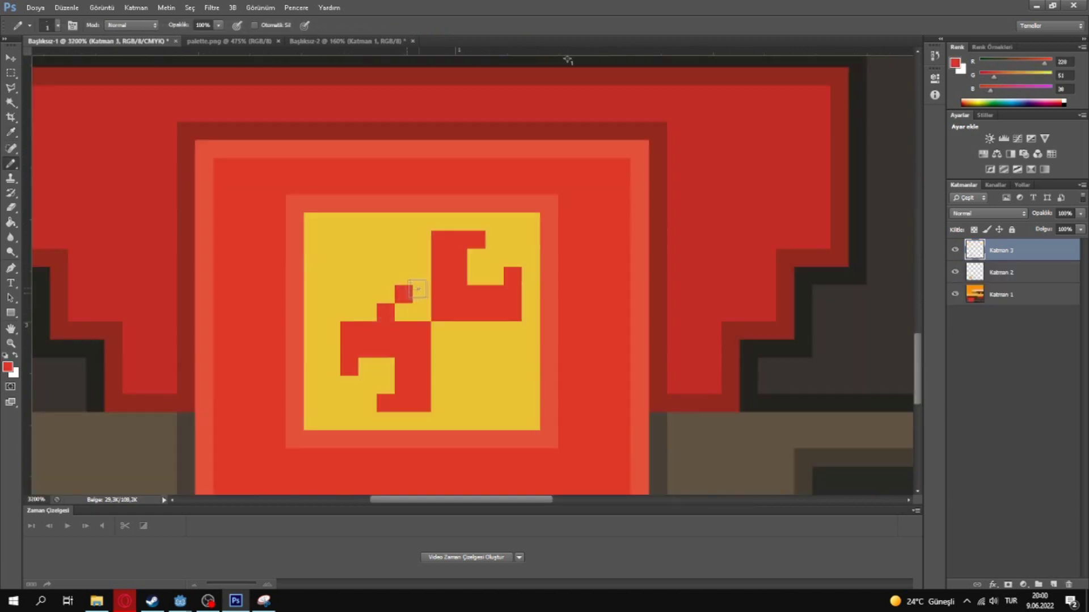
# - Fill in the diagonal middle of the red wrench emblem on the yellow chest badge
pyautogui.moveTo(460, 349)
pyautogui.mouseDown()
pyautogui.moveTo(478, 326)
pyautogui.moveTo(437, 312)
pyautogui.mouseUp()
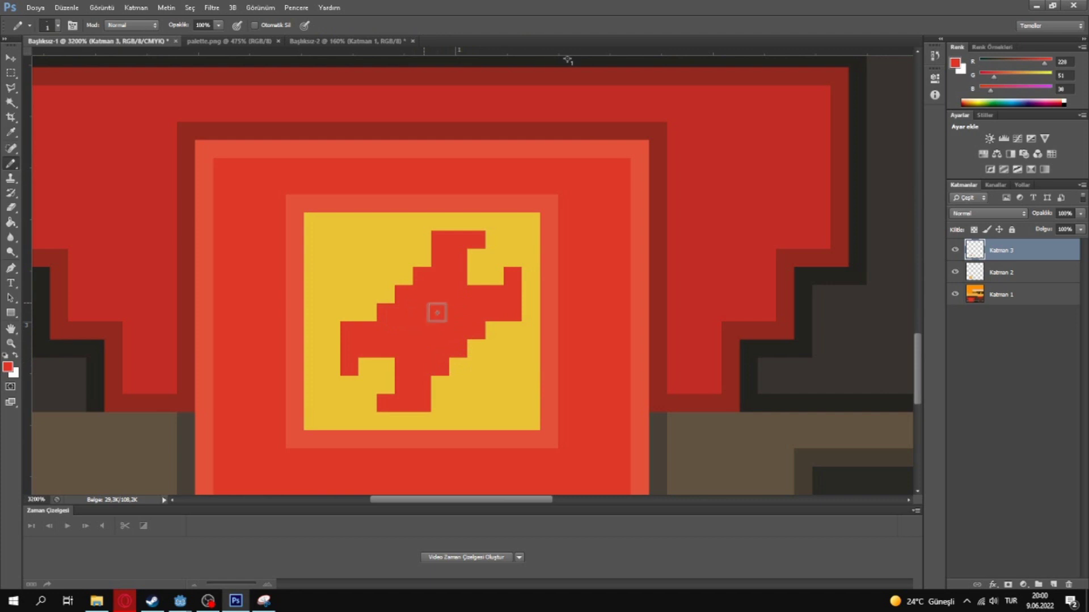
pyautogui.hotkey('ctrl', '0')
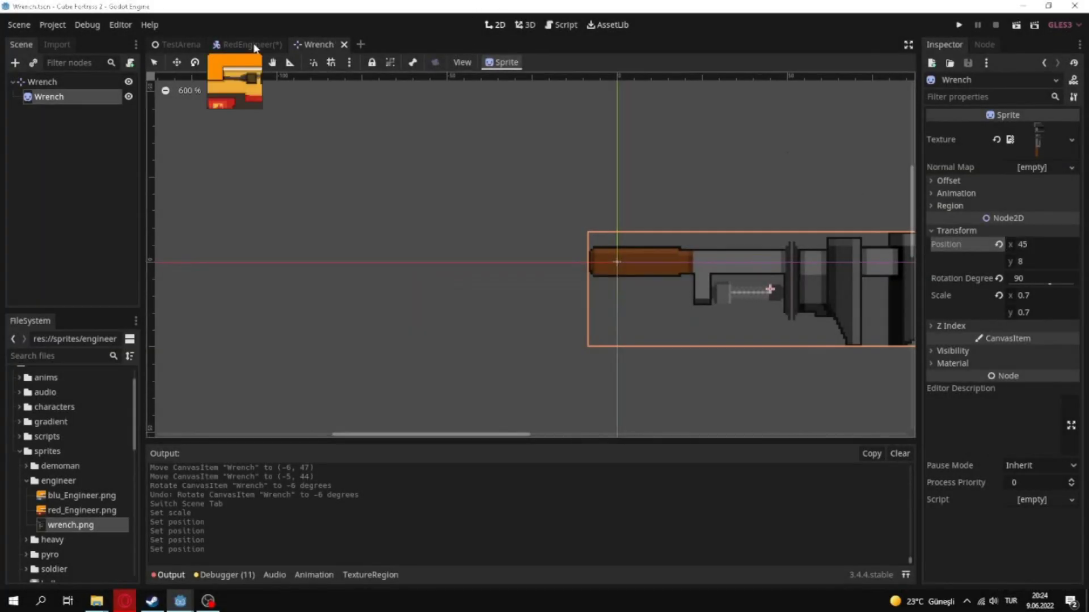
# - Switch from the Wrench scene to the RedEngineer scene in Godot
pyautogui.click(254, 48)
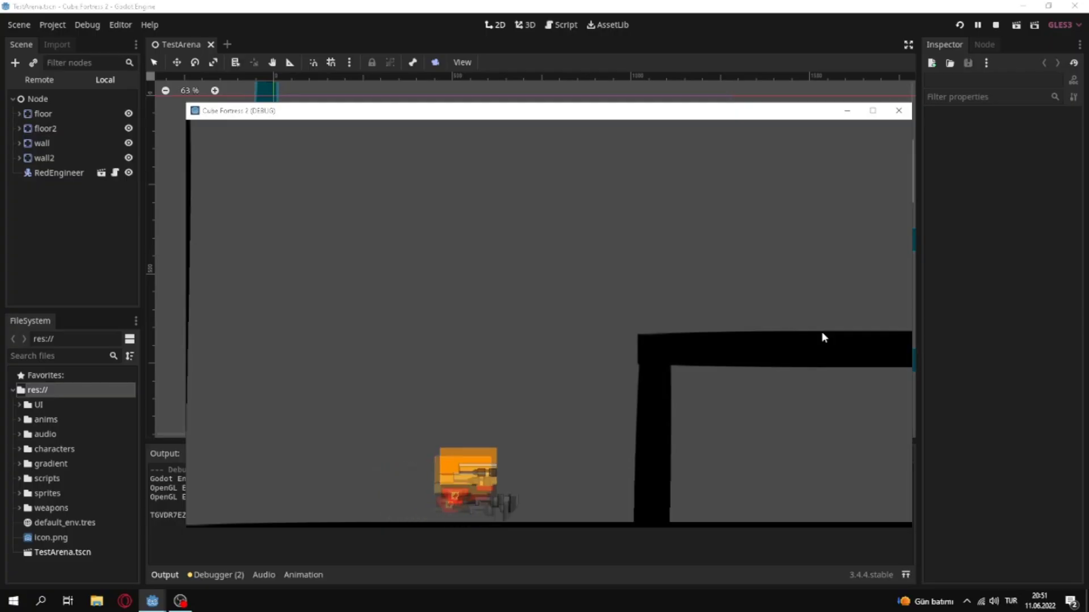
# - Test the Red Engineer in the running game by moving both ways and building a dispenser
pyautogui.press('a')
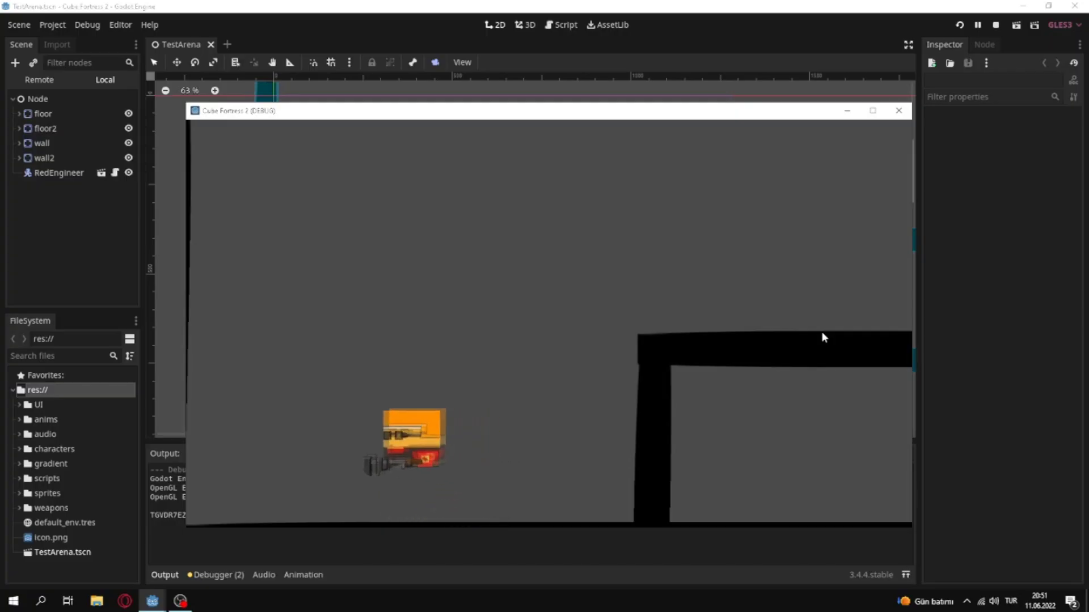
pyautogui.press('d')
pyautogui.press('4')
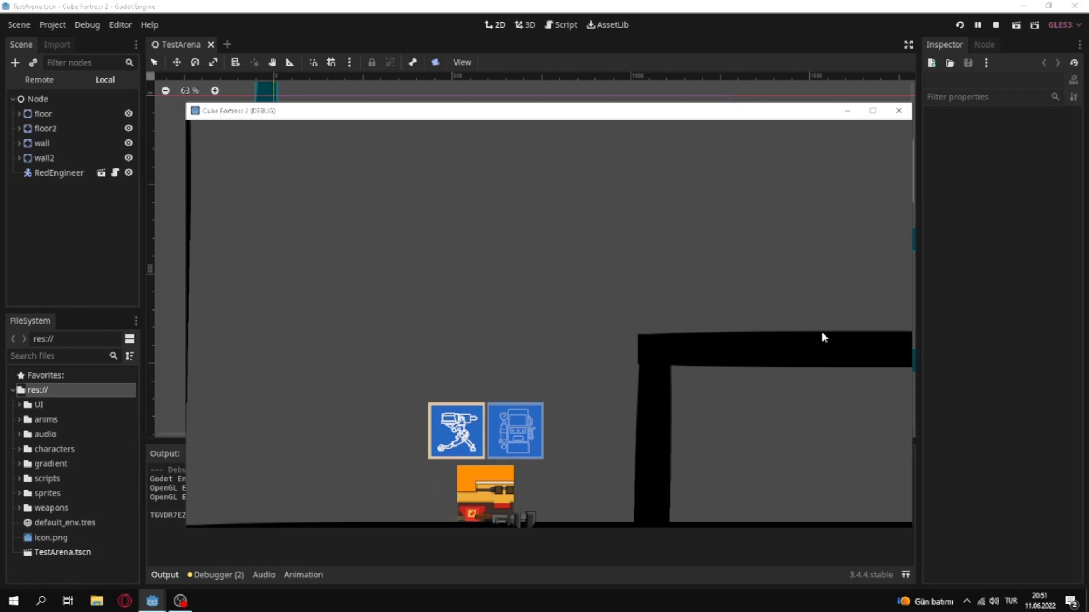
pyautogui.press('2')
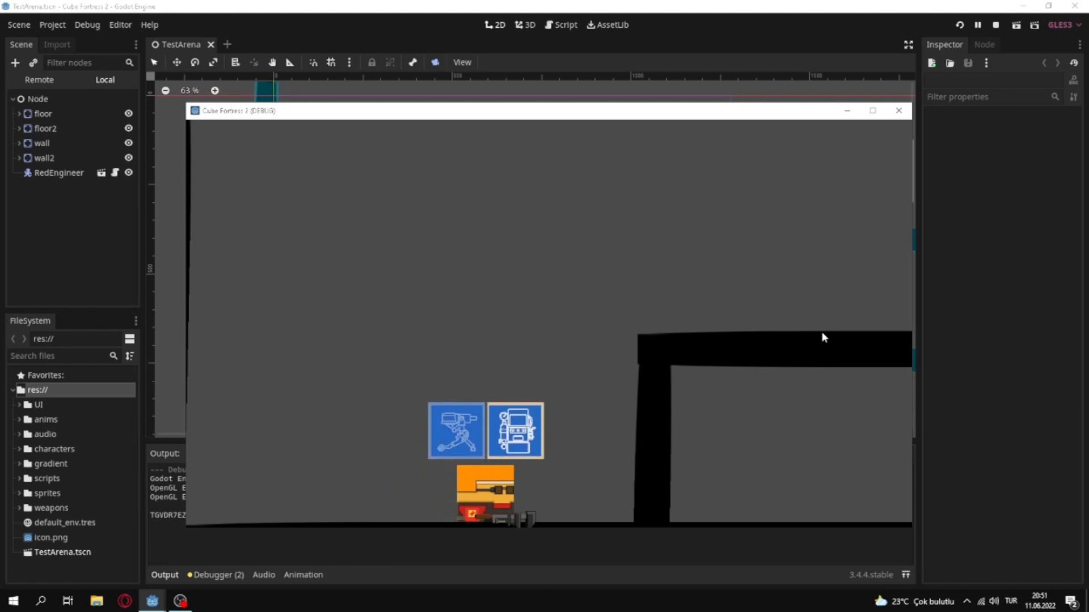
pyautogui.click(821, 333)
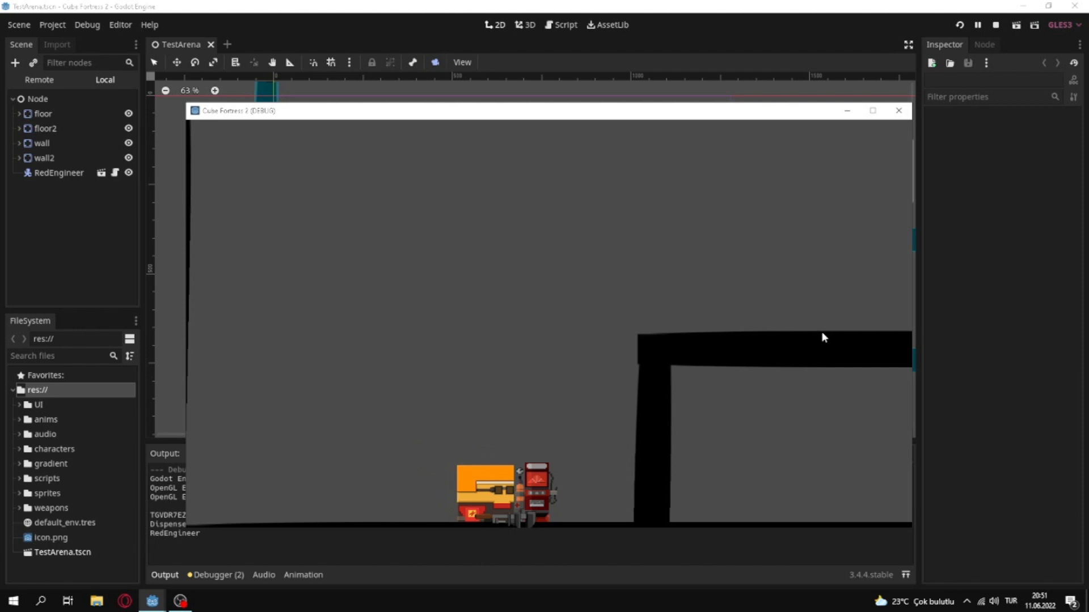
pyautogui.click(822, 335)
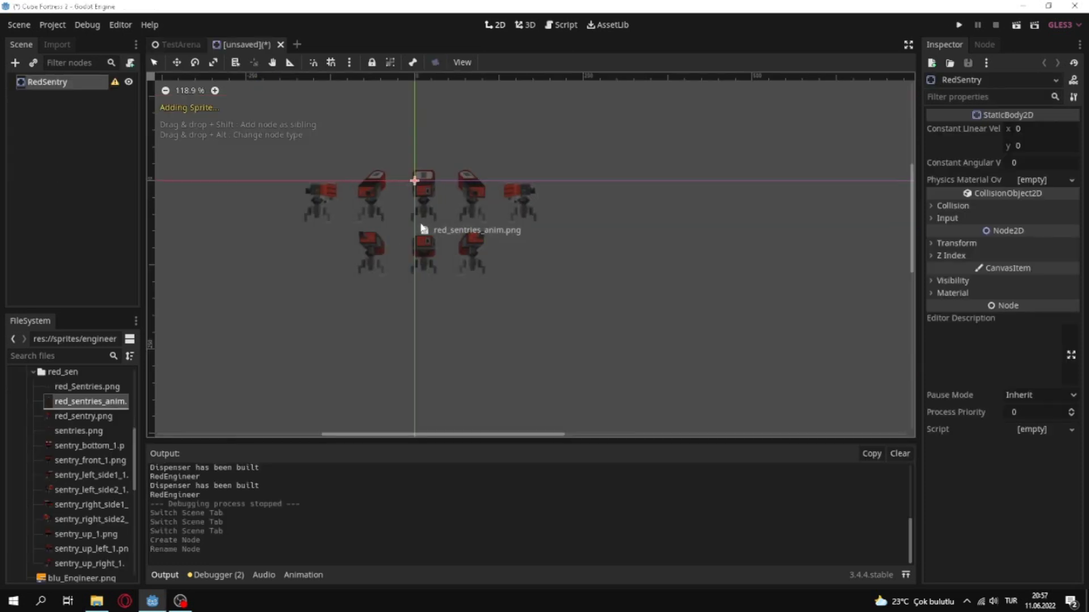
# - Place red_sentries_anim.png as a sprite near the origin of the RedSentry scene
pyautogui.moveTo(417, 227); pyautogui.dragTo(460, 196)
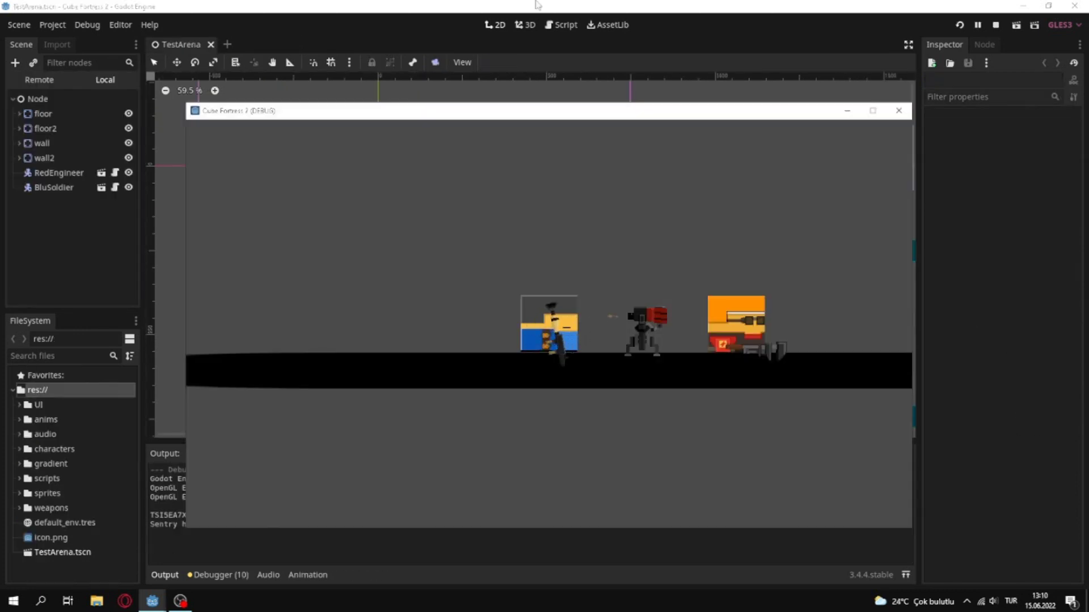
# - Test the sentry against the Blu Soldier in the running game by jumping and switching weapons
pyautogui.press('space')
pyautogui.press('3')
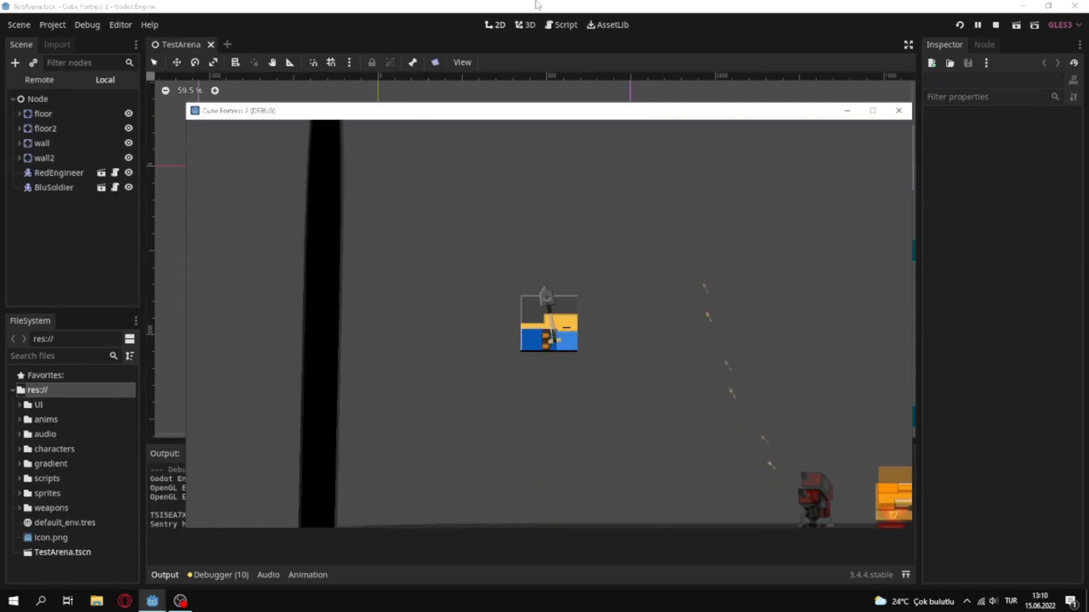
pyautogui.press('1')
pyautogui.press('3')
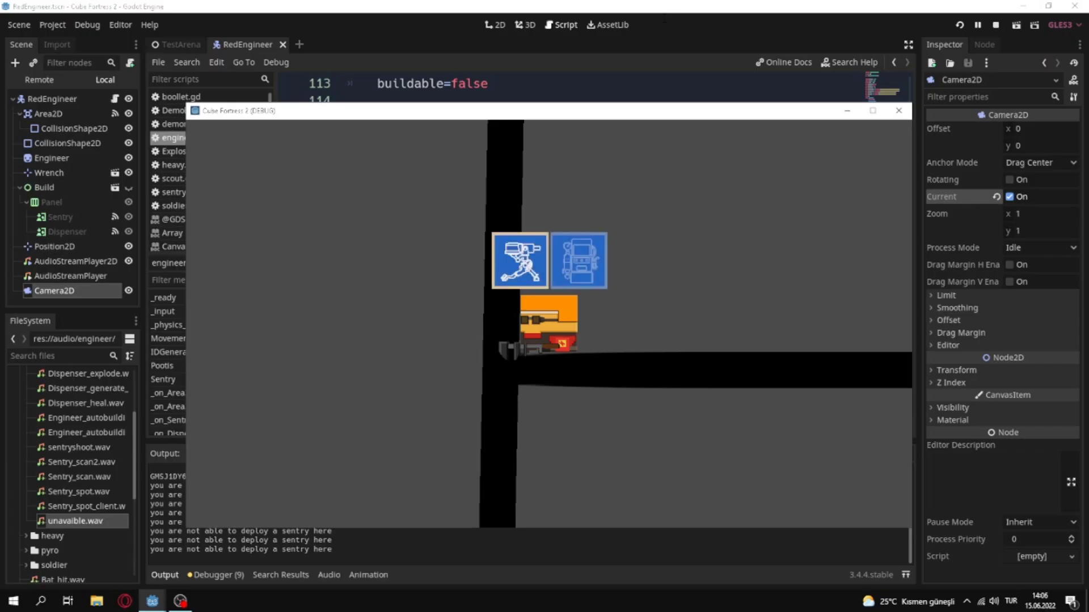
# - Choose the second building, the dispenser, in the Red Engineer's build menu in the running game
pyautogui.press('2')
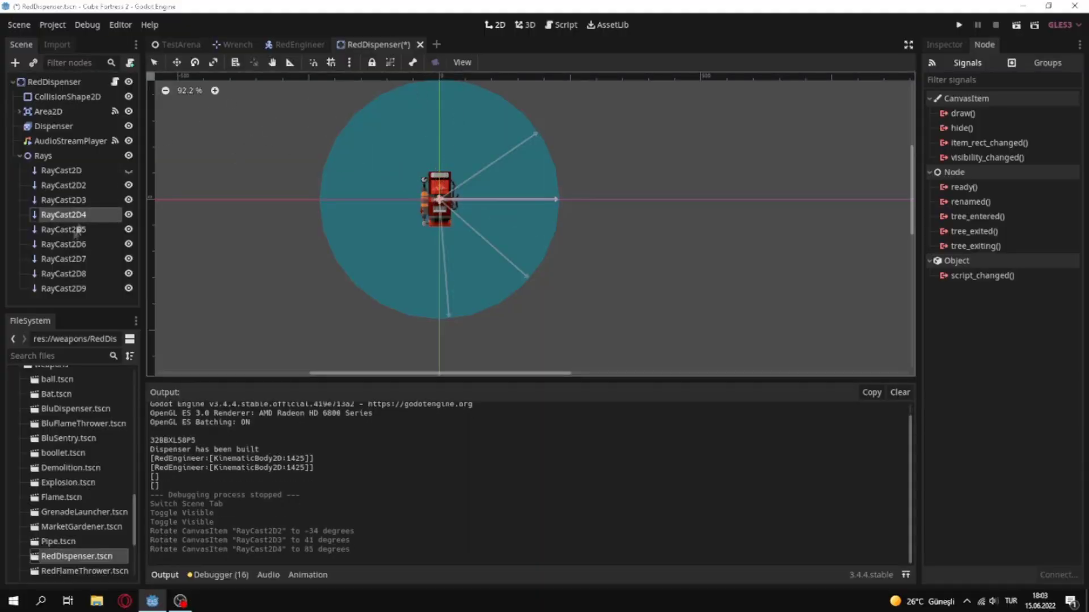
# - Rotate RayCast2D5 to point down-left and RayCast2D6 to point left within the RedDispenser's detection circle
pyautogui.click(63, 229)
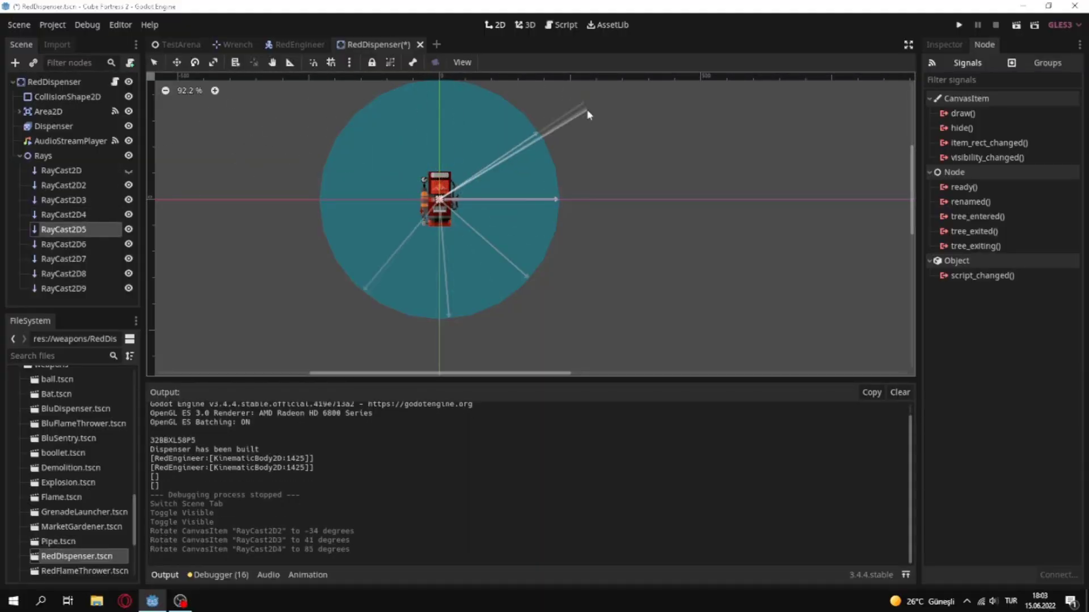
pyautogui.moveTo(596, 146); pyautogui.dragTo(365, 292)
pyautogui.click(64, 243)
pyautogui.moveTo(439, 284); pyautogui.dragTo(321, 216)
pyautogui.click(64, 259)
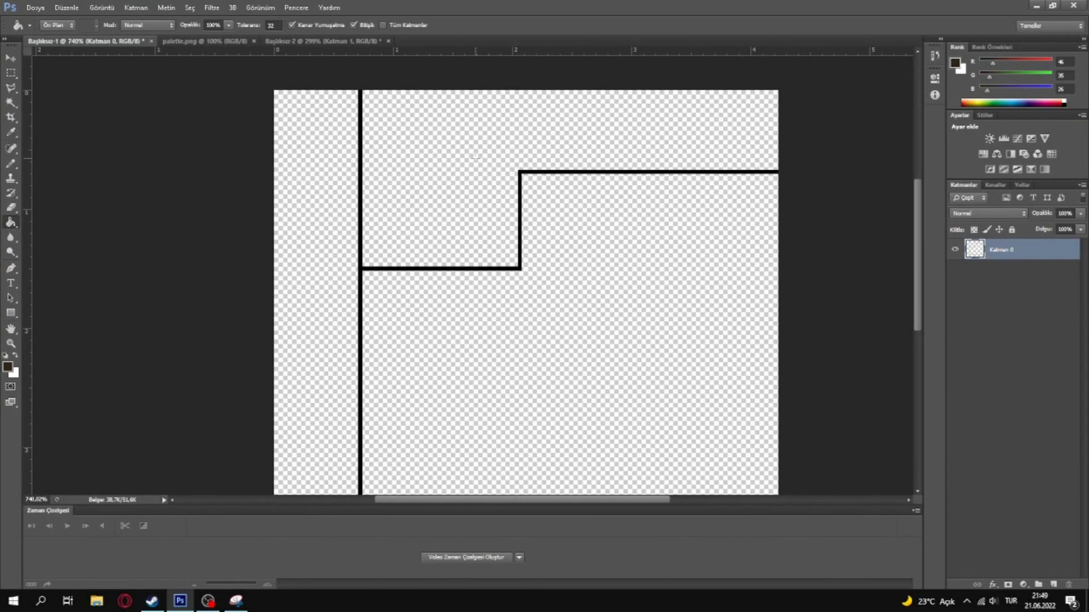
# - Fill the area above the stepped black outline with the dark brown foreground colour using the Paint Bucket
pyautogui.click(475, 162)
pyautogui.scroll(-1, 474, 157)
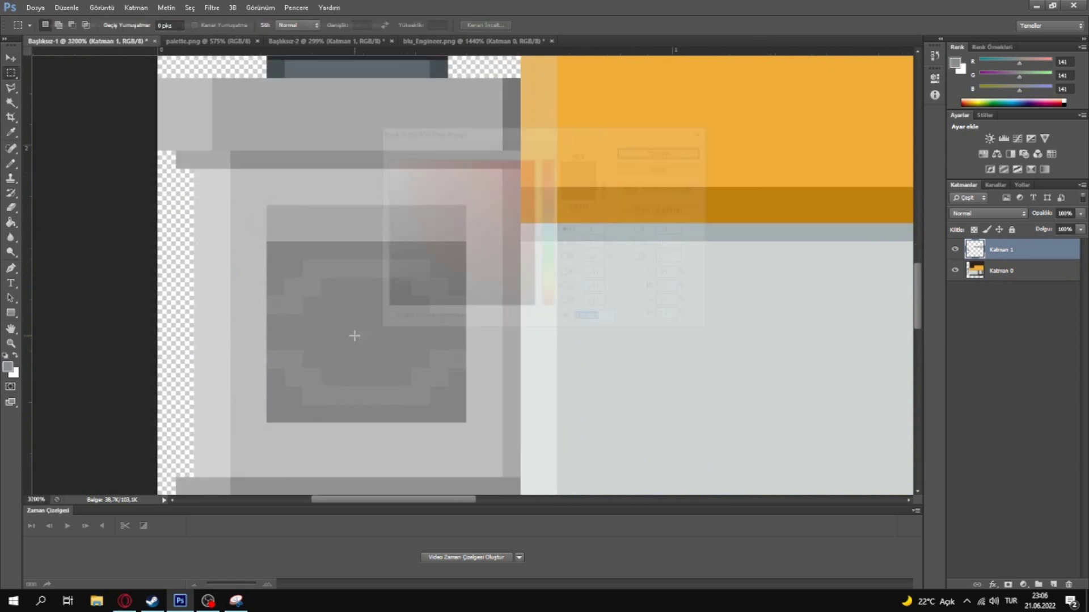
# - Select horizontal strips across the dark grey backpack panel and duplicate the left strip of the red cross emblem onto its right side
pyautogui.moveTo(322, 300); pyautogui.dragTo(404, 300)
pyautogui.moveTo(329, 342); pyautogui.dragTo(403, 342)
pyautogui.moveTo(329, 377); pyautogui.dragTo(396, 376)
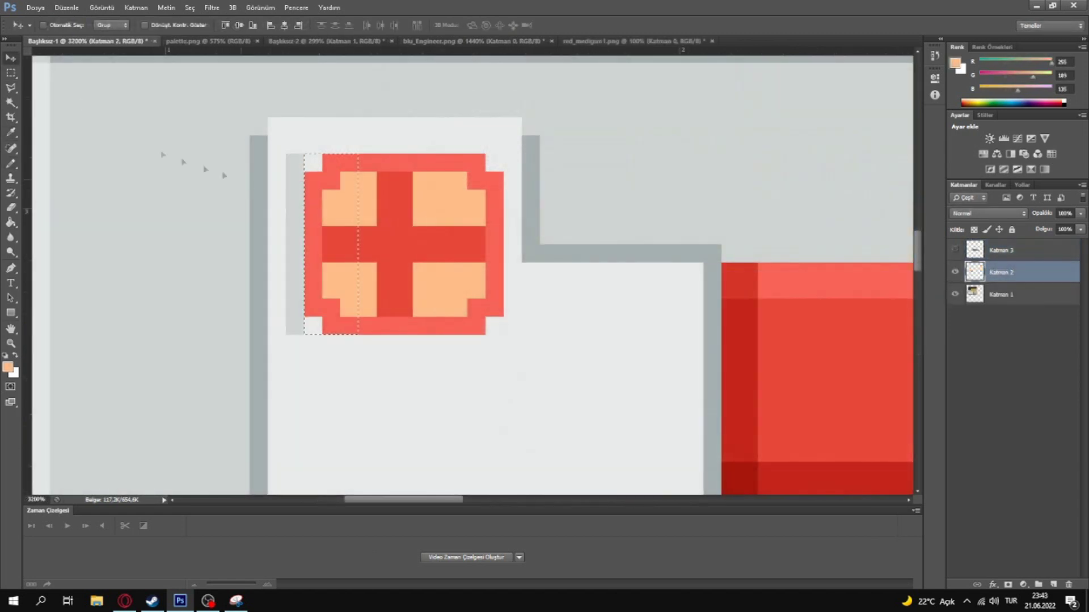
pyautogui.keyDown('alt'); pyautogui.moveTo(347, 304); pyautogui.dragTo(474, 304); pyautogui.keyUp('alt')
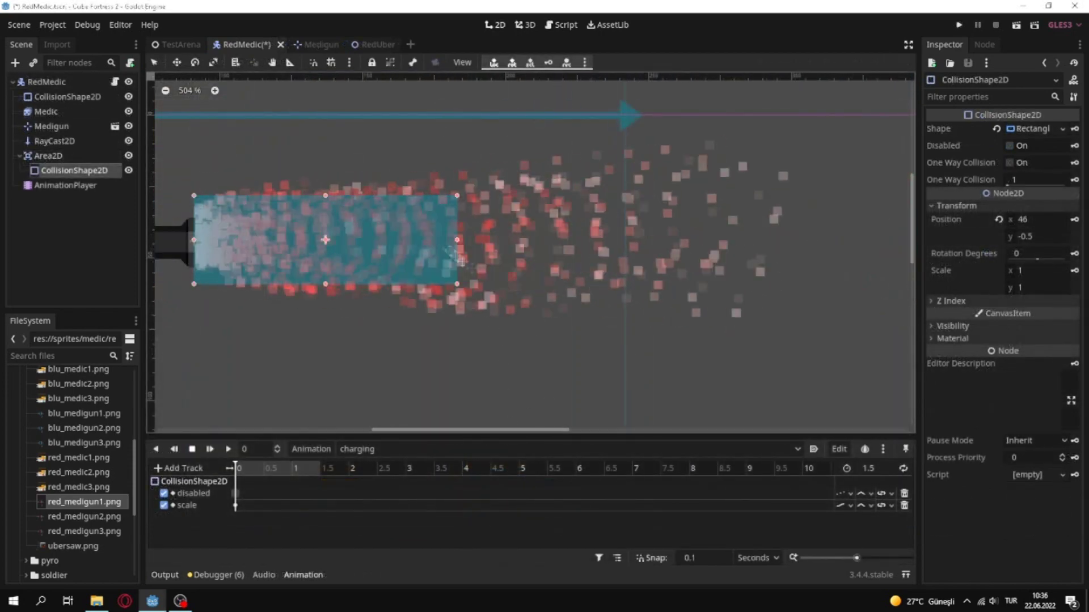
# - Stretch the Area2D collision rectangle in the RedMedic scene rightwards to cover the medigun's particle beam
pyautogui.moveTo(461, 256); pyautogui.dragTo(760, 241)
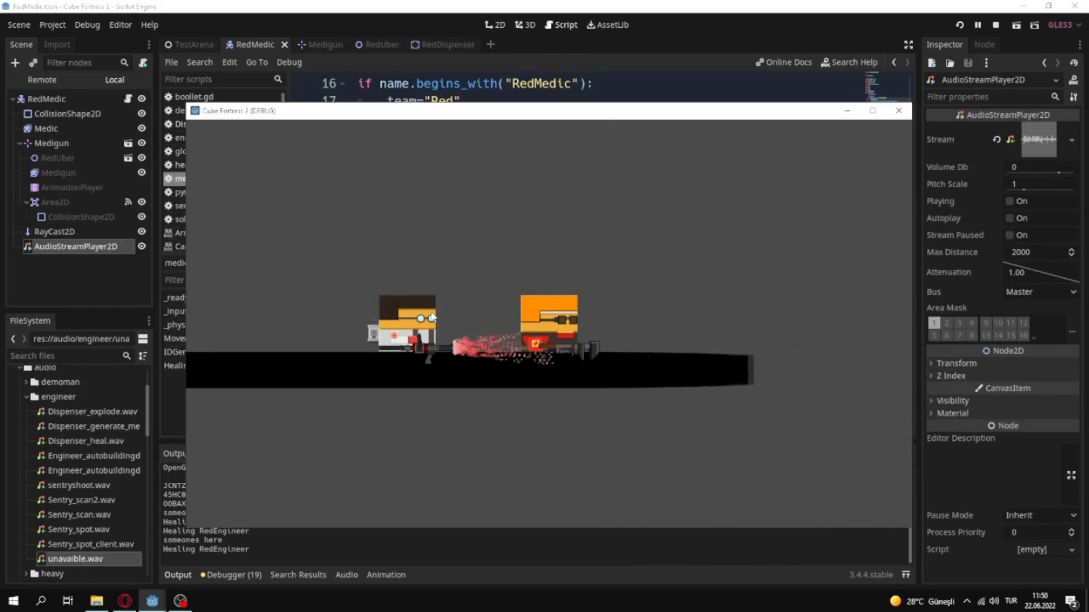
# - Test the Red Medic's movement while healing the Red Engineer and the Red Sniper's rifle aiming in the running game
pyautogui.press('d')
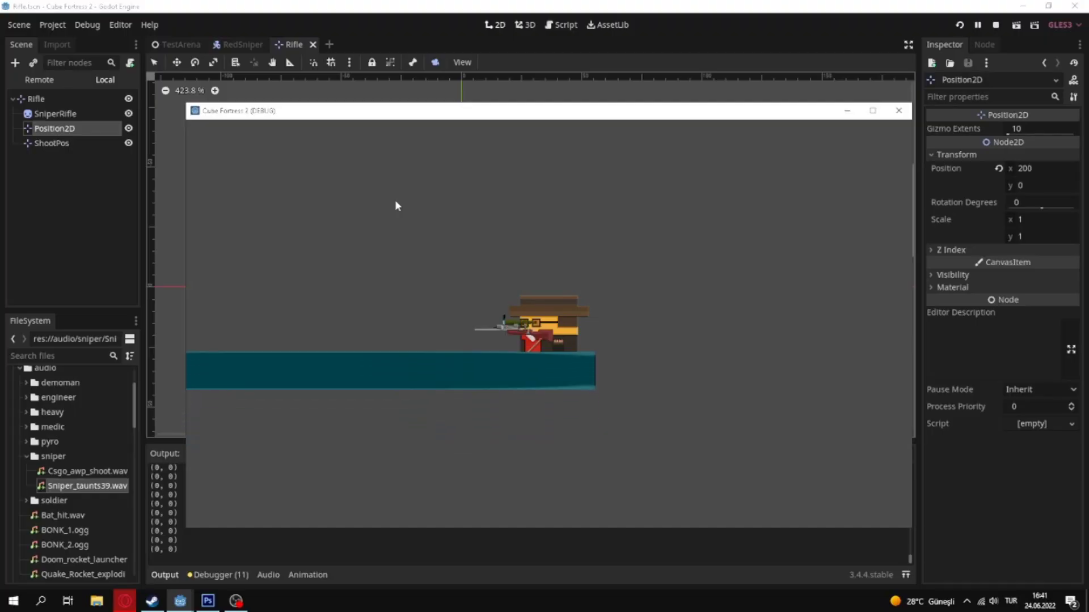
pyautogui.rightClick(395, 199)
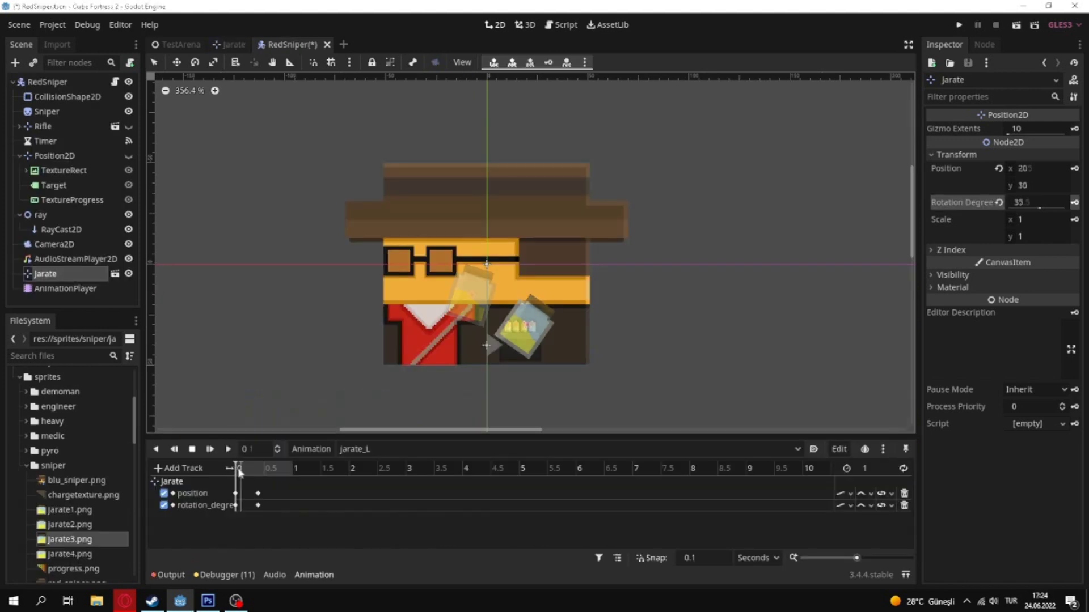
# - Move the jarate_L animation's playhead to the second keyframe, and open its length value and the list of animations
pyautogui.moveTo(240, 474); pyautogui.dragTo(260, 475)
pyautogui.click(865, 470)
pyautogui.click(355, 448)
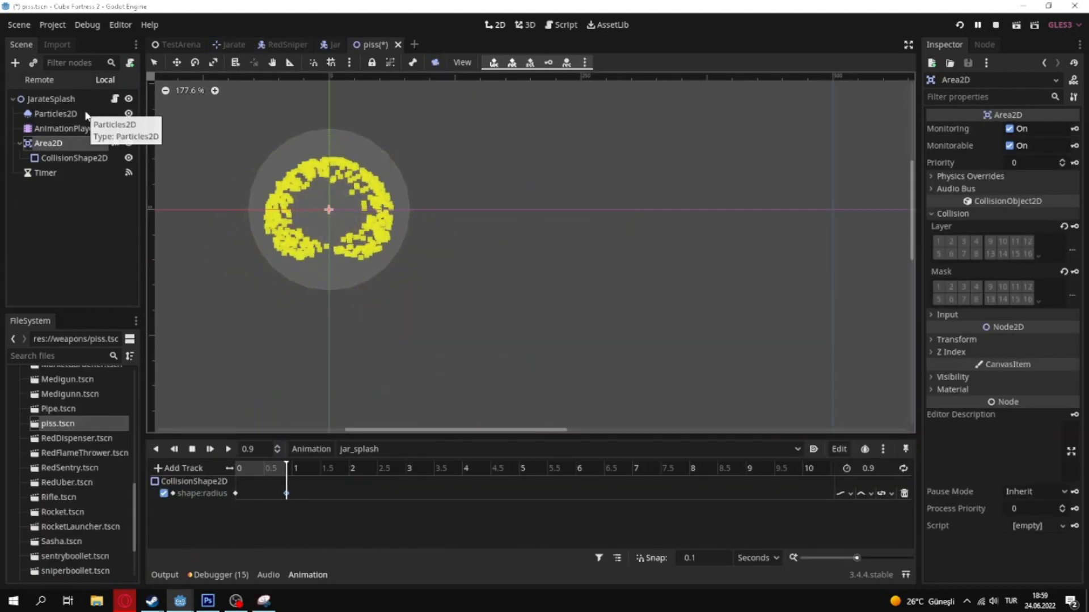
# - Save the JarateSplash scene
pyautogui.hotkey('ctrl', 's')
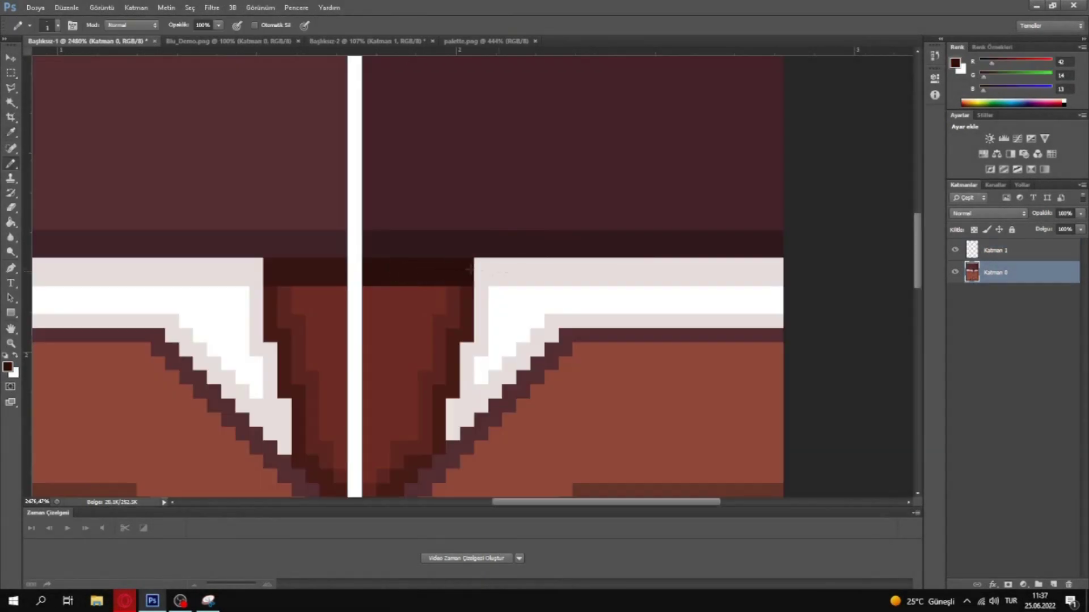
# - Sample the collar's light pinkish grey, e6dcdc, as the foreground colour
pyautogui.press('i')
pyautogui.click(469, 268)
pyautogui.click(8, 366)
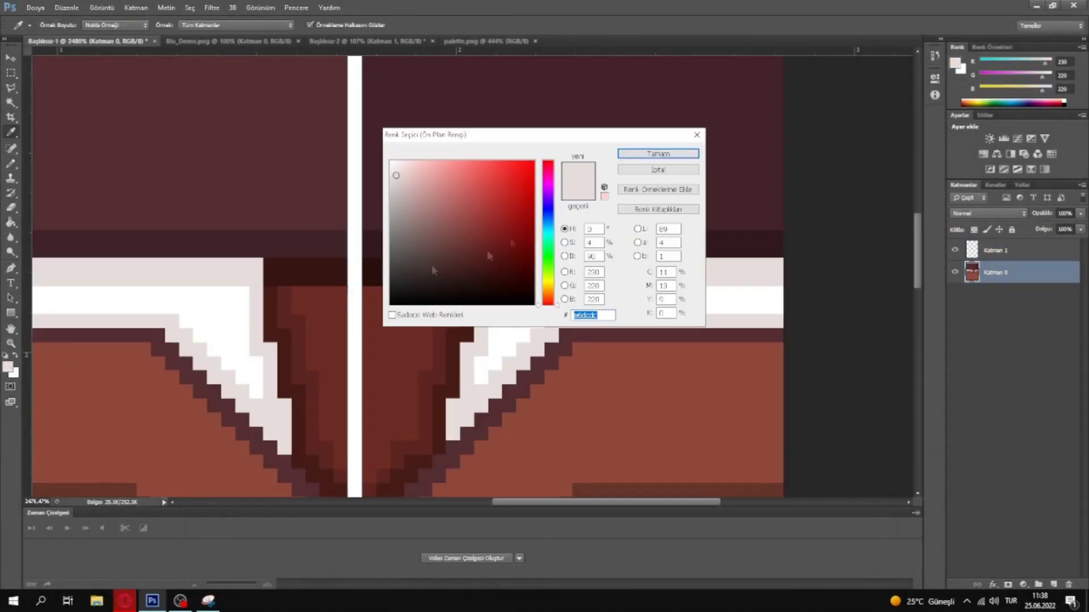
pyautogui.press('Return')
pyautogui.hotkey('ctrl', '-')
pyautogui.hotkey('ctrl', '-')
pyautogui.hotkey('ctrl', '-')
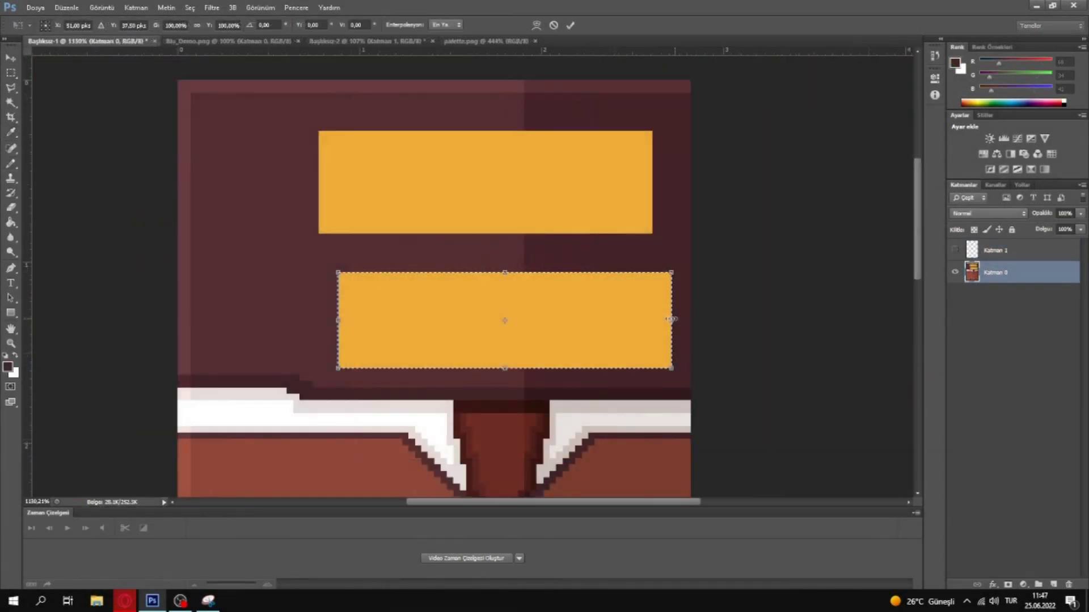
# - Narrow the lower yellow mouth rectangle symmetrically about its centre, and shift the cigarette leftwards over the black mouth
pyautogui.keyDown('alt'); pyautogui.moveTo(671, 319); pyautogui.dragTo(561, 317); pyautogui.keyUp('alt')
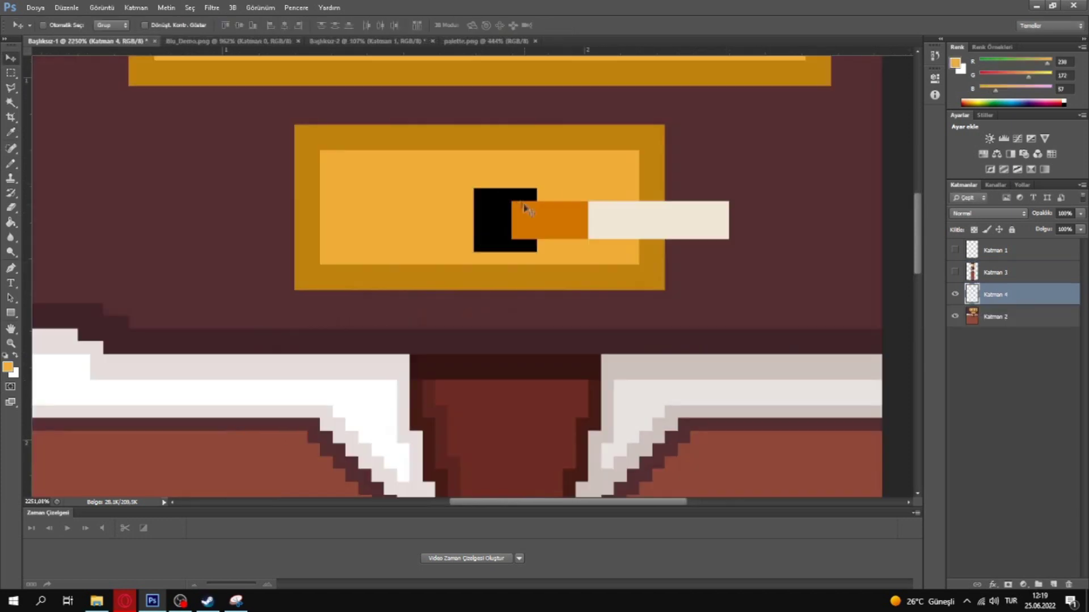
pyautogui.moveTo(524, 205); pyautogui.dragTo(448, 191)
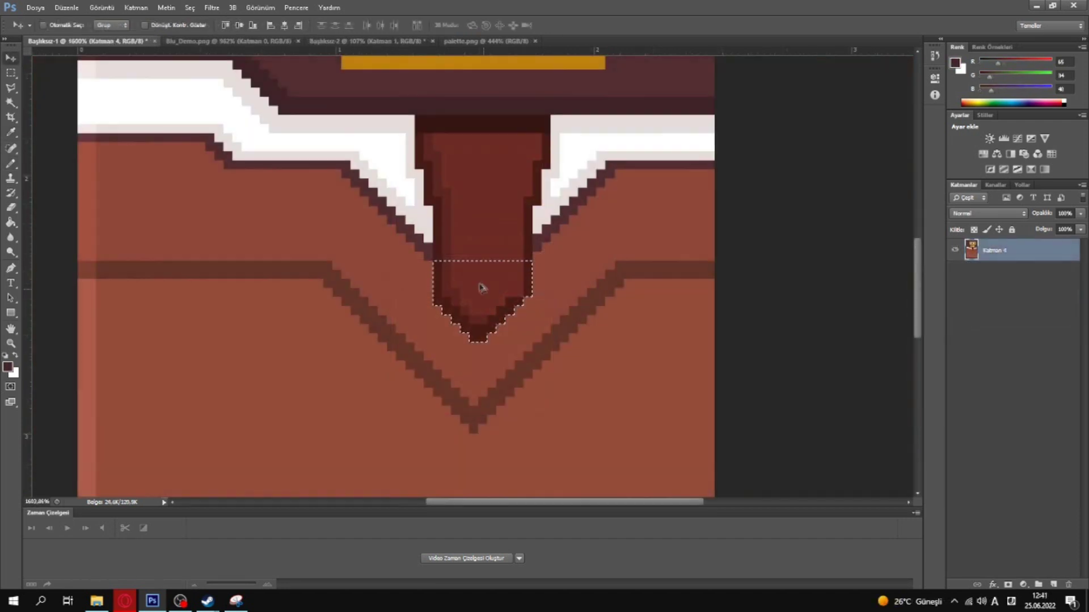
# - Move the selected tip of the Spy's tie downwards, and toggle the Katman 9 layer's visibility to compare the two collar designs
pyautogui.moveTo(479, 288); pyautogui.dragTo(480, 328)
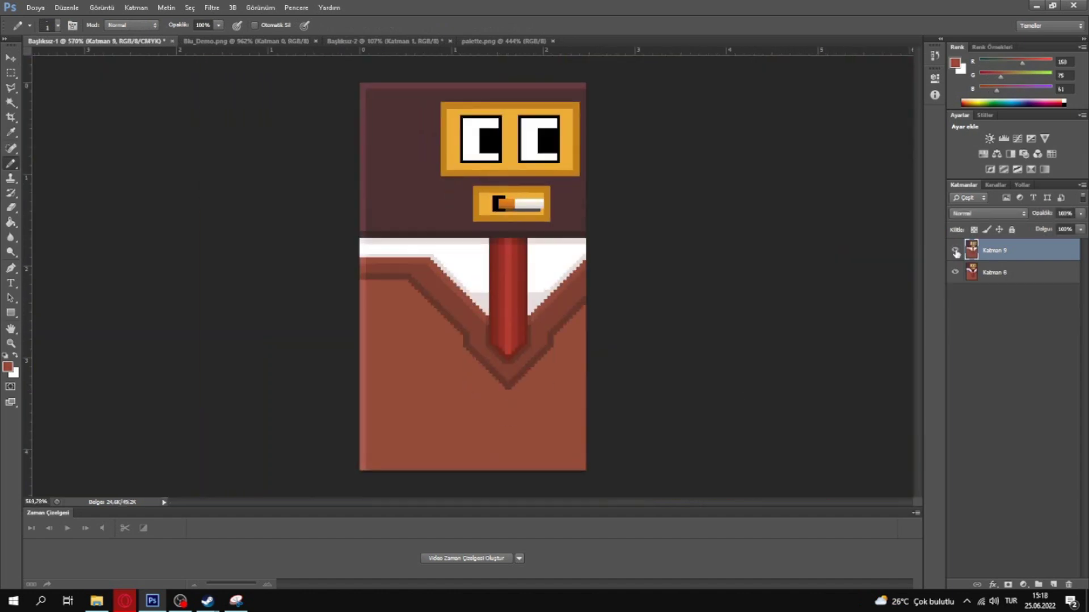
pyautogui.click(955, 251)
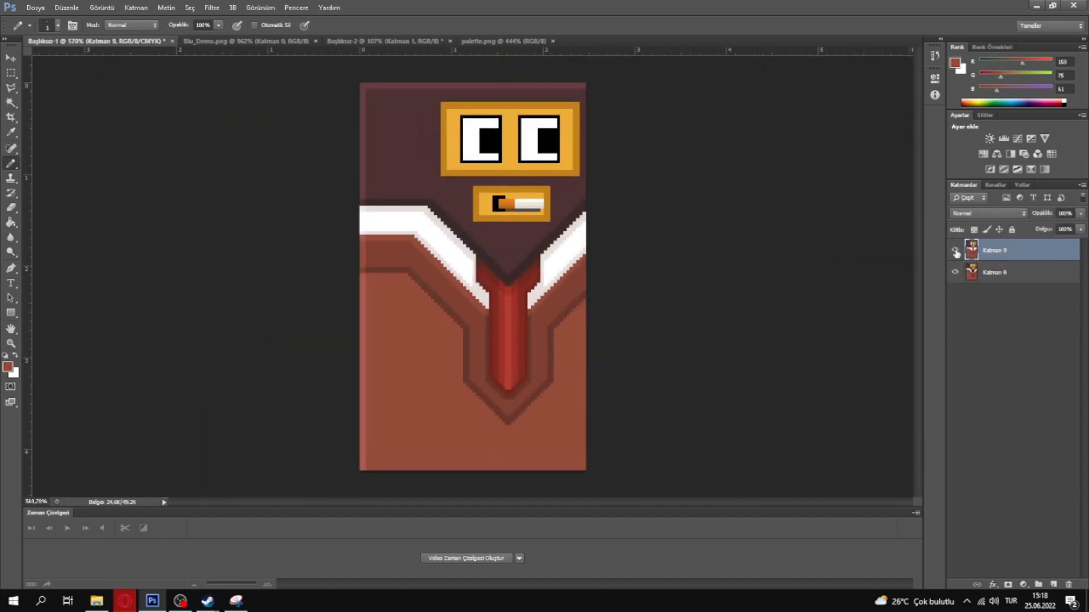
pyautogui.click(955, 251)
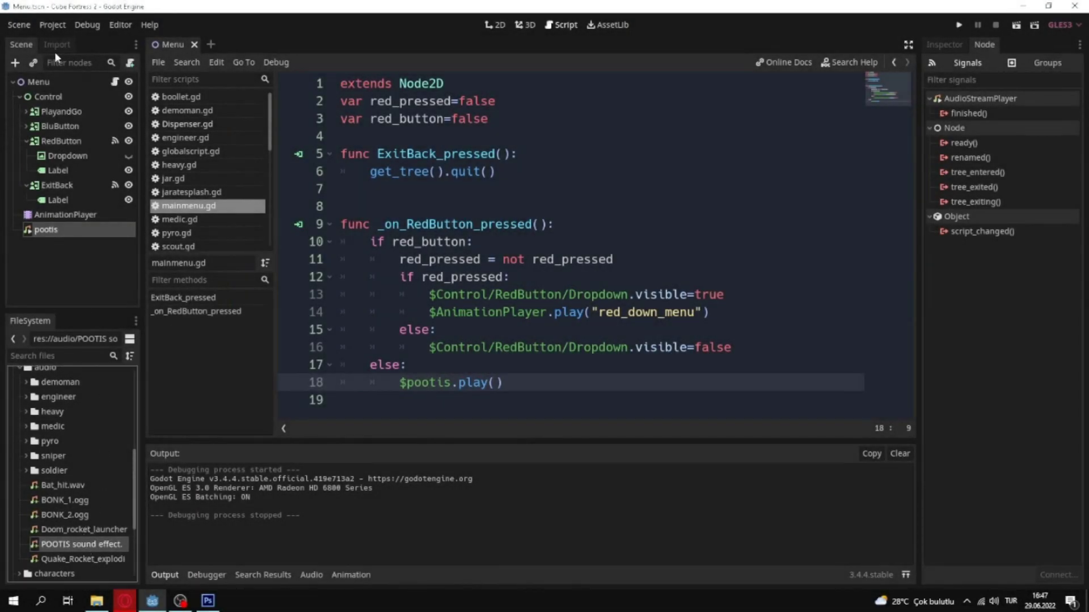
# - Reimport POOTIS sound effect.mp3 with looping turned off and run the game
pyautogui.click(57, 46)
pyautogui.click(85, 298)
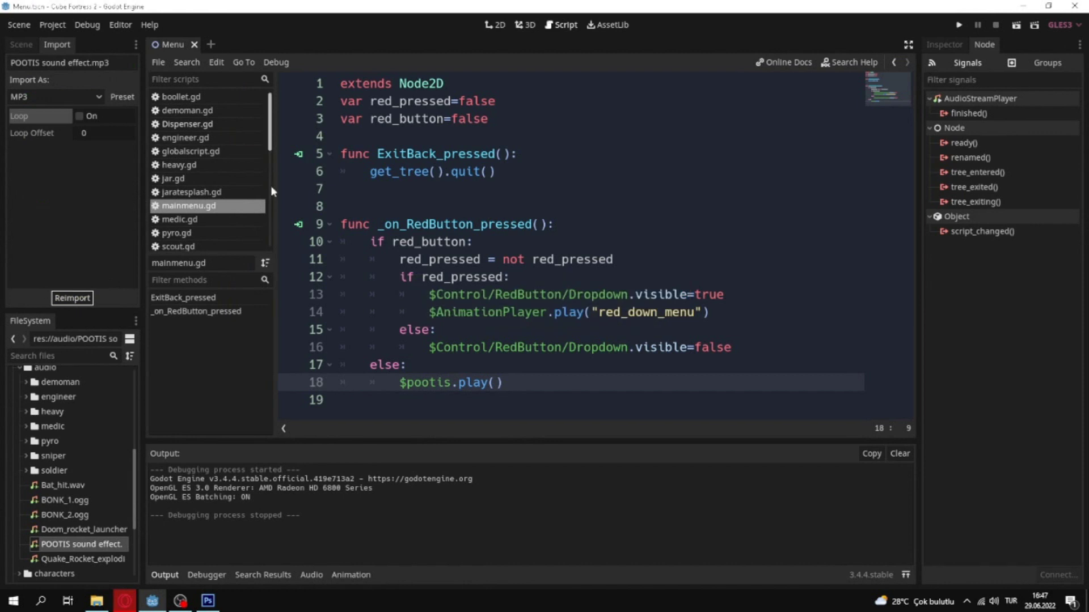
pyautogui.press('F5')
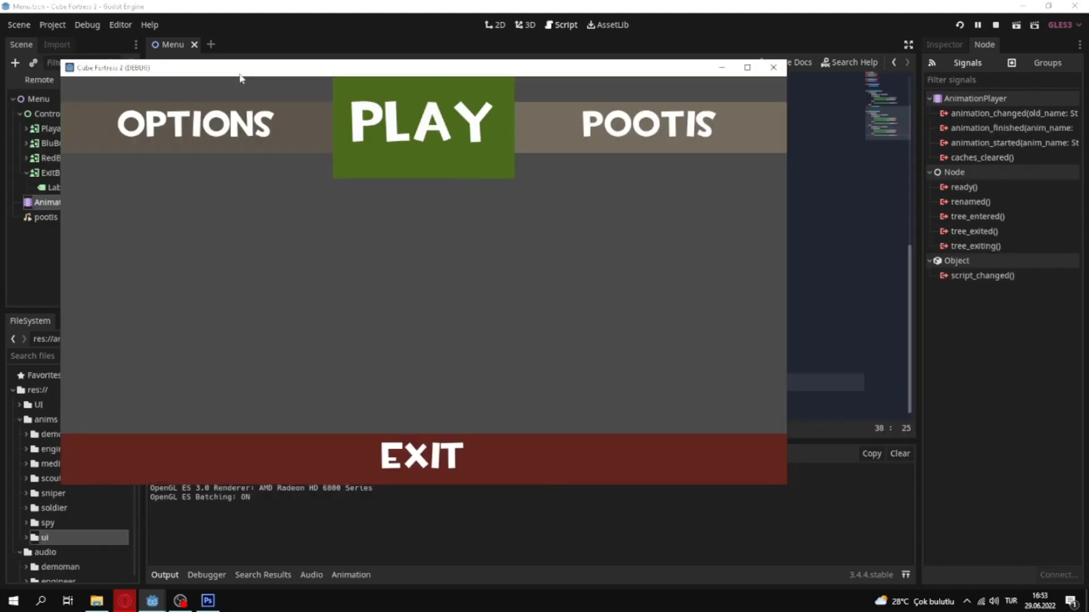
# - Test the main menu's Options button in the running game by activating it repeatedly
pyautogui.moveTo(239, 72); pyautogui.dragTo(346, 54)
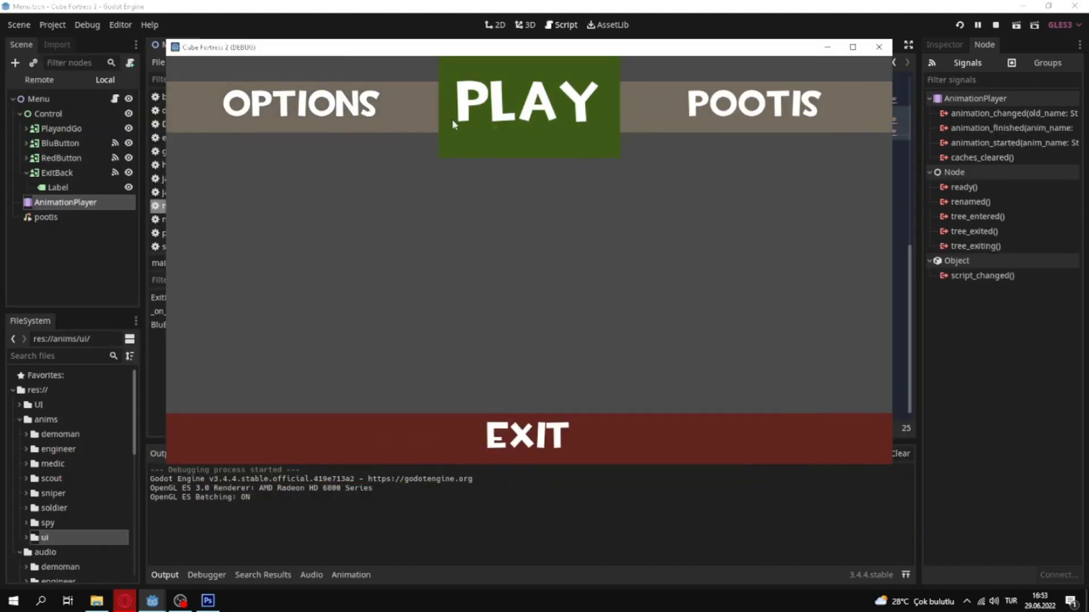
pyautogui.click(368, 108)
pyautogui.click(367, 119)
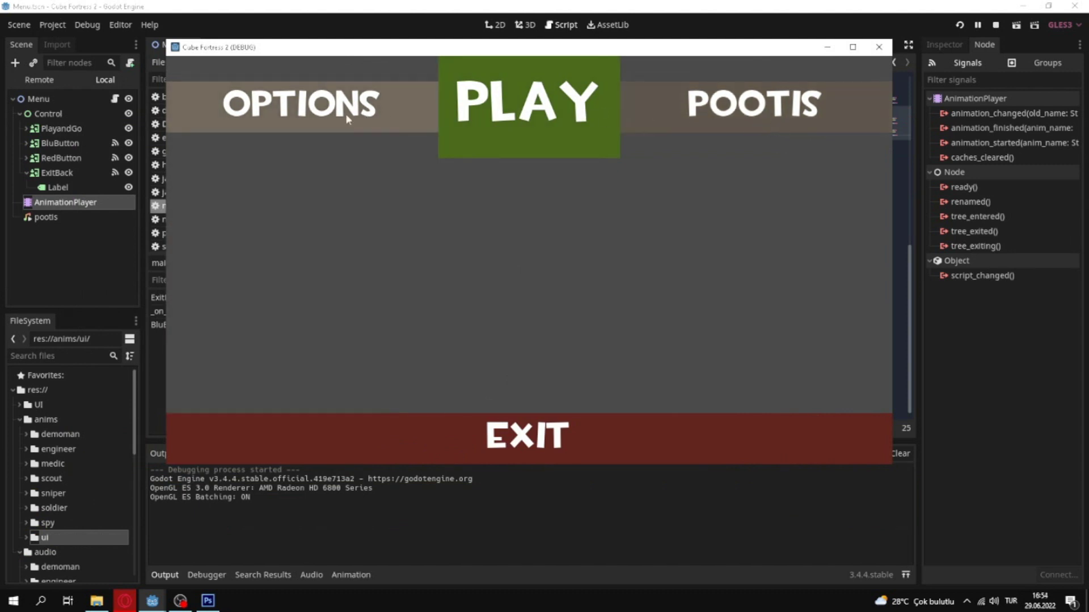
pyautogui.click(296, 117)
pyautogui.click(296, 117)
pyautogui.click(294, 113)
pyautogui.click(294, 113)
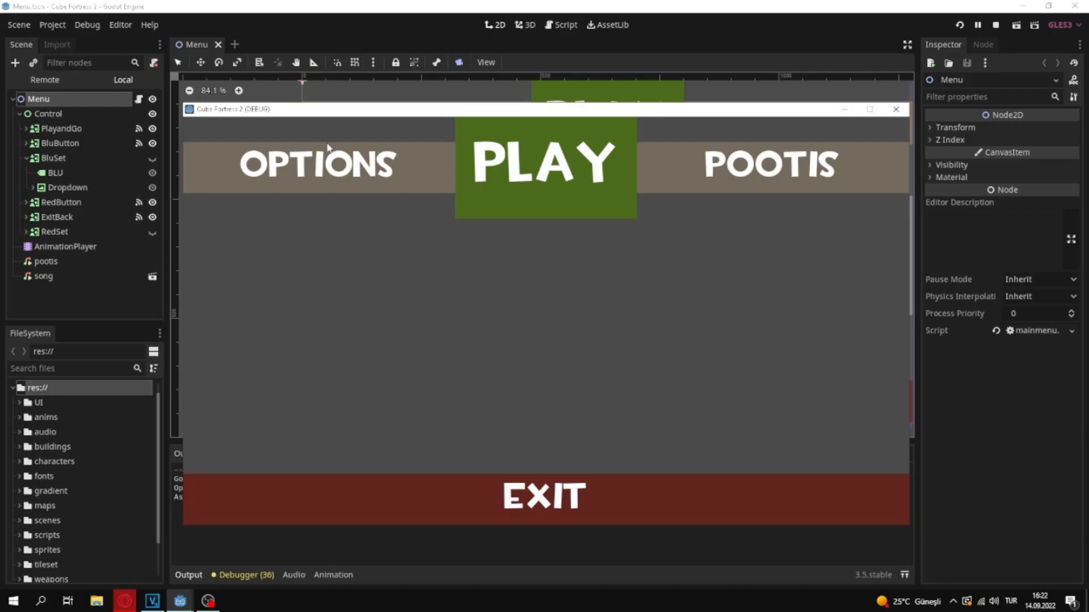
# - Open the team setup from Play in the running game and test the Blu and Red player count sliders
pyautogui.click(561, 188)
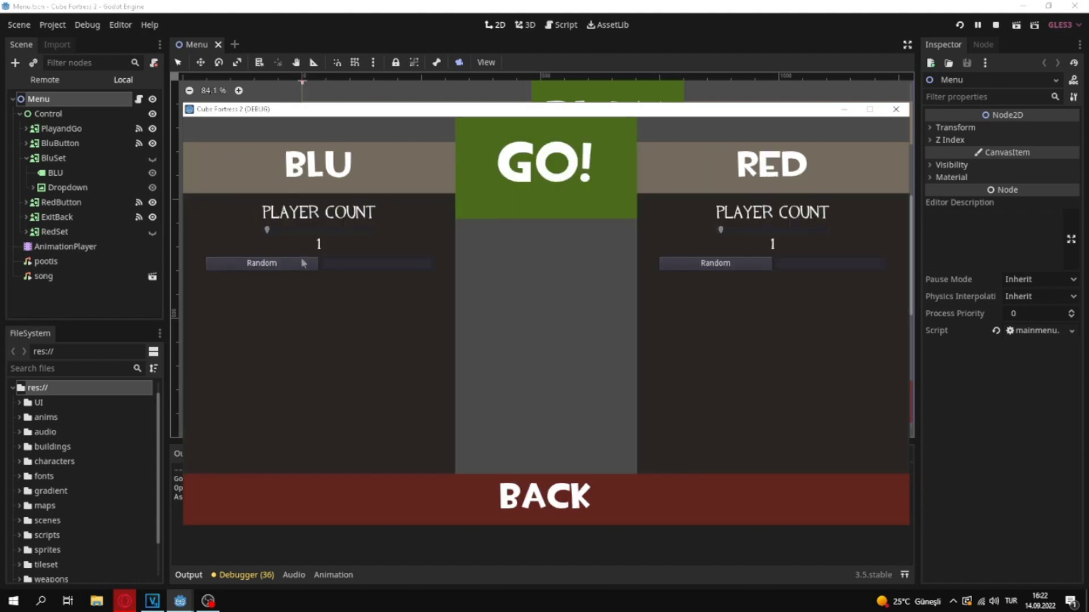
pyautogui.moveTo(269, 229); pyautogui.dragTo(417, 238)
pyautogui.moveTo(742, 235); pyautogui.dragTo(711, 230)
pyautogui.moveTo(372, 230); pyautogui.dragTo(292, 233)
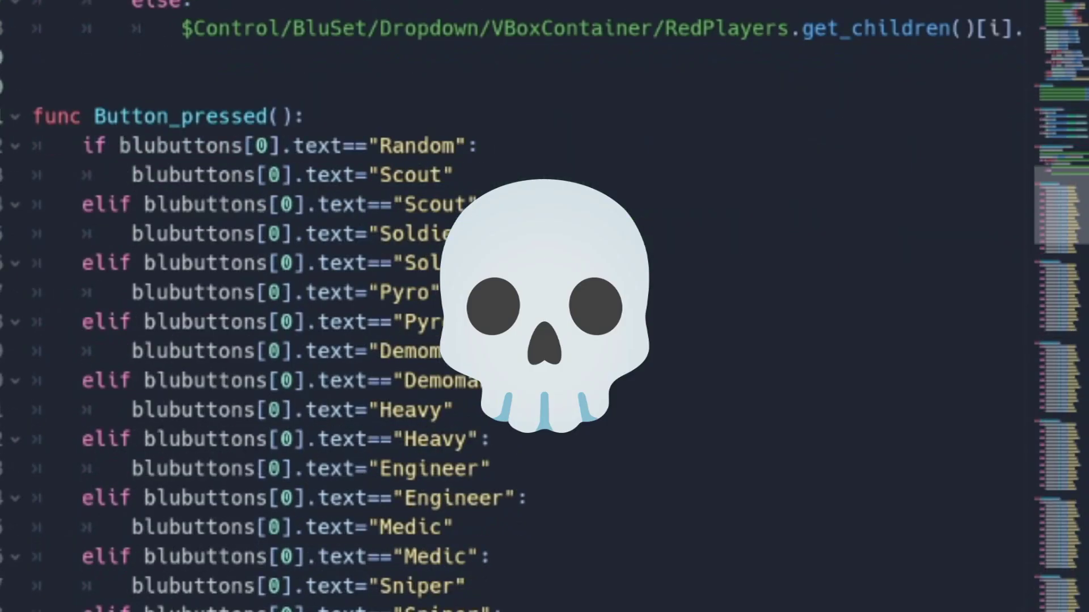
# - Review the Button_pressed function's chain of class-name conditions for the blubuttons
pyautogui.scroll(-20, 510, 306)
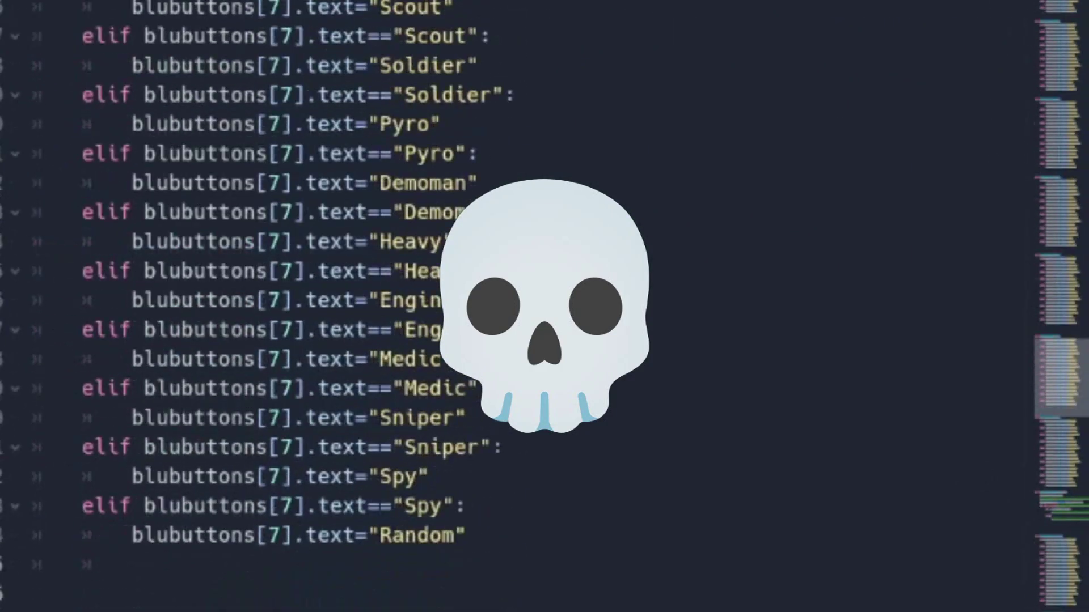
pyautogui.scroll(-20, 511, 306)
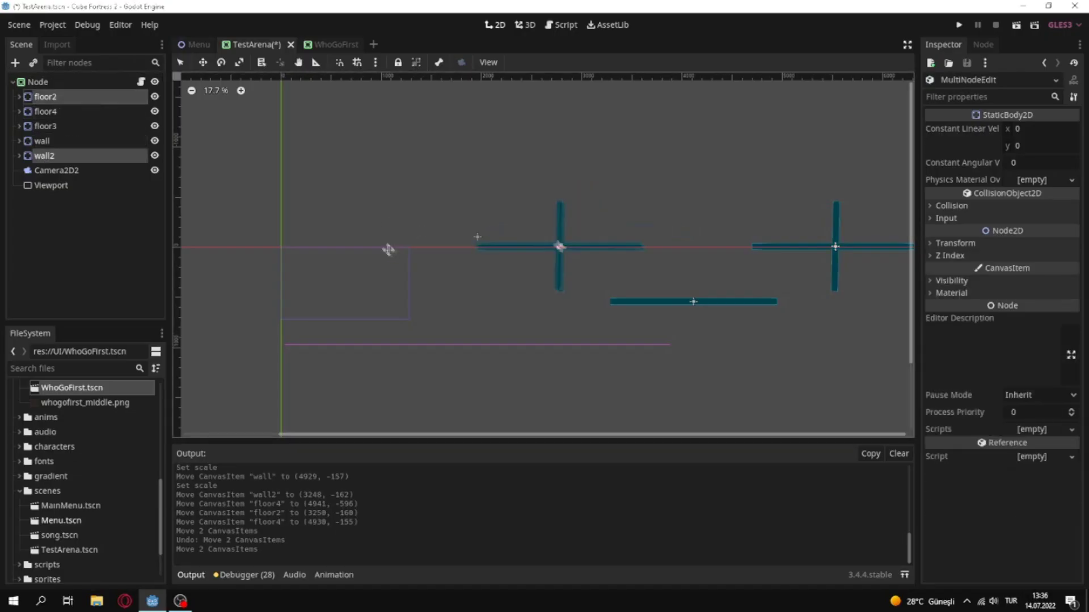
# - Move floor2 and wall2 together slightly to the left in the TestArena scene
pyautogui.moveTo(388, 249); pyautogui.dragTo(382, 250)
pyautogui.click(276, 139)
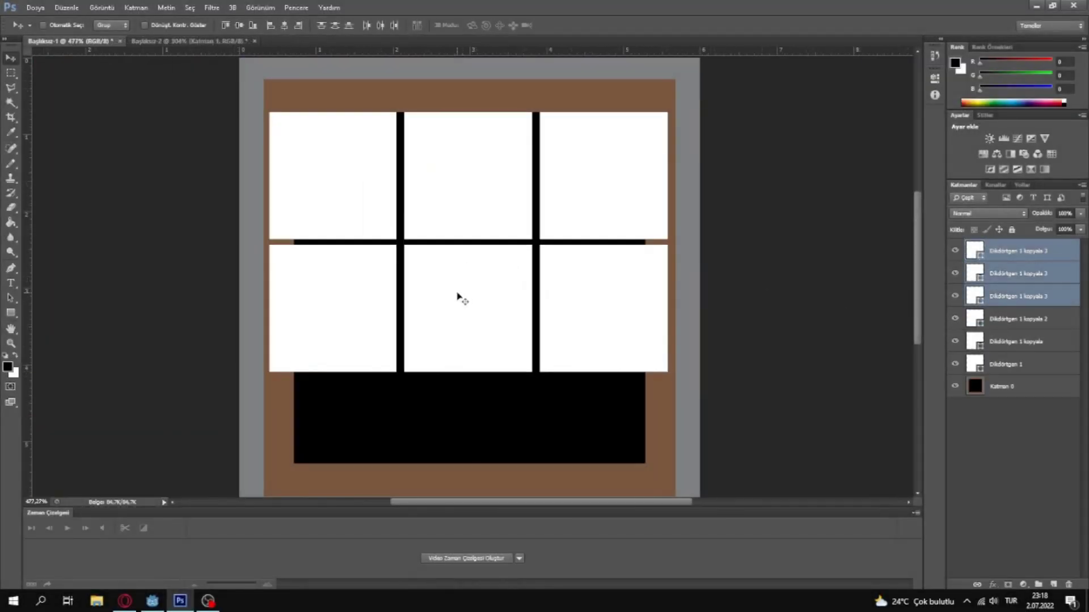
# - Duplicate the lower row of three white squares downwards to form the disguise kit's third row
pyautogui.keyDown('alt'); pyautogui.moveTo(457, 294); pyautogui.dragTo(447, 416); pyautogui.keyUp('alt')
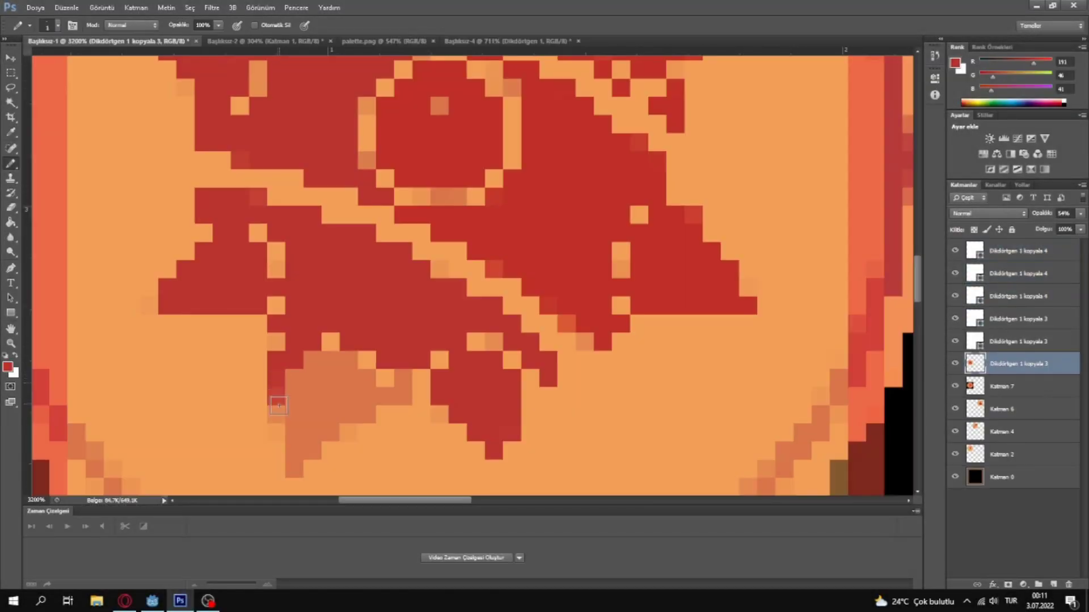
# - Paint the missing pixels of the spiky Demoman icon and the masked Spy icon red with the Pencil
pyautogui.moveTo(278, 406)
pyautogui.mouseDown()
pyautogui.moveTo(326, 362)
pyautogui.moveTo(356, 387)
pyautogui.mouseUp()
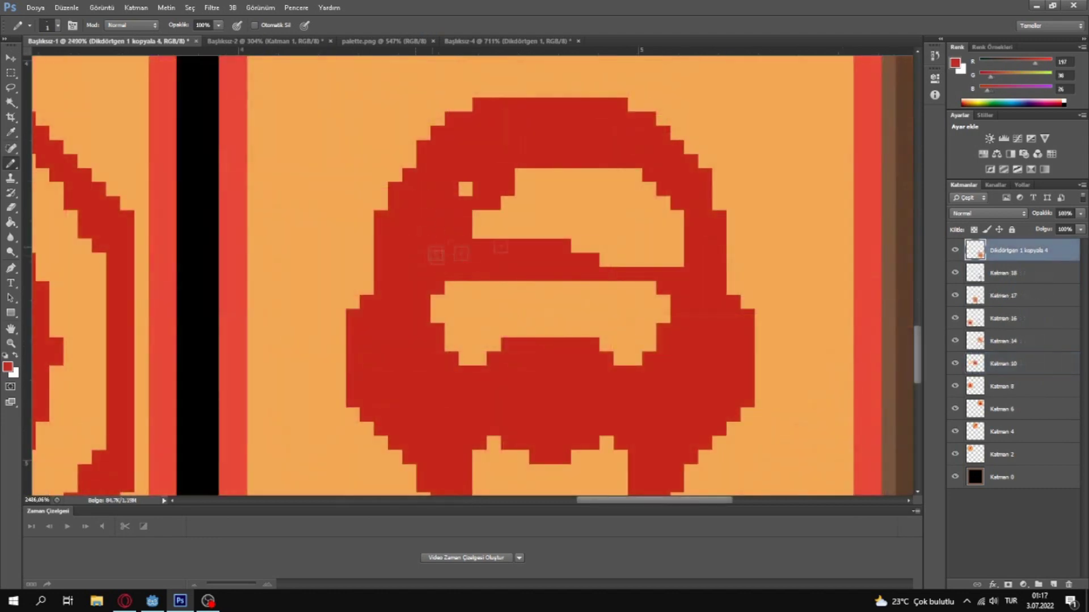
pyautogui.moveTo(436, 255)
pyautogui.mouseDown()
pyautogui.moveTo(675, 218)
pyautogui.moveTo(473, 197)
pyautogui.moveTo(565, 211)
pyautogui.moveTo(606, 231)
pyautogui.mouseUp()
pyautogui.keyDown('alt'); pyautogui.scroll(-8, 645, 171); pyautogui.keyUp('alt')
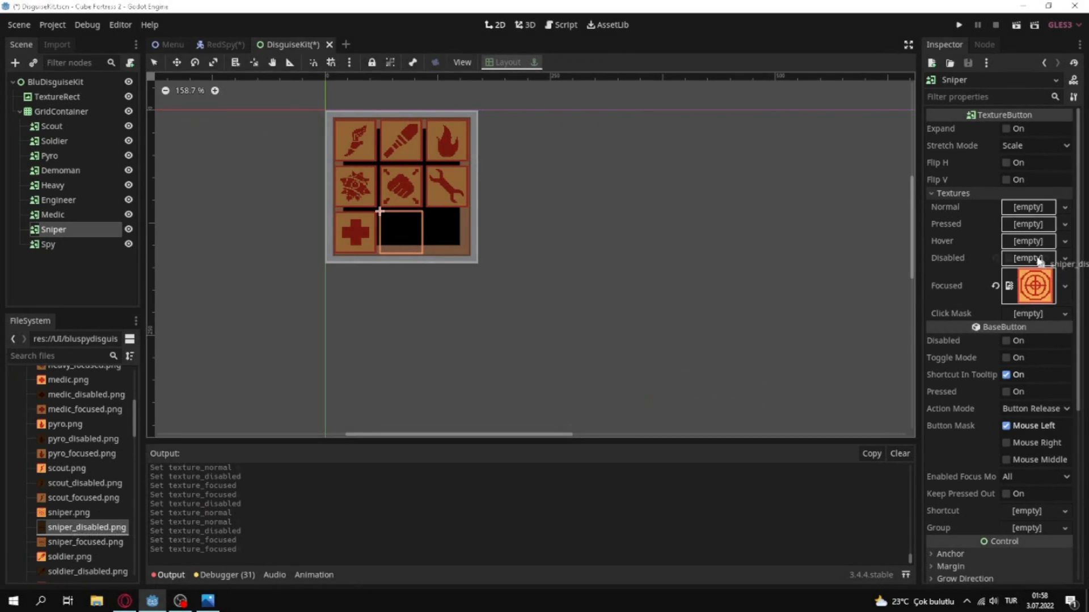
# - Assign sniper_disabled.png as the Sniper button's Disabled texture, and test the disguise kit in the running game while moving
pyautogui.scroll(-2, 218, 170)
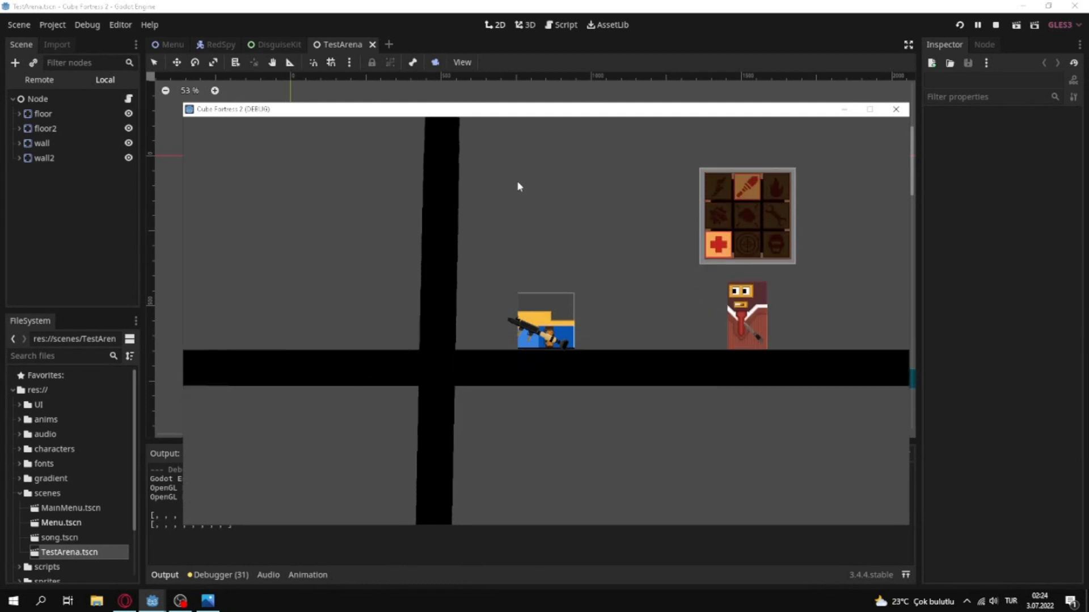
pyautogui.press('d')
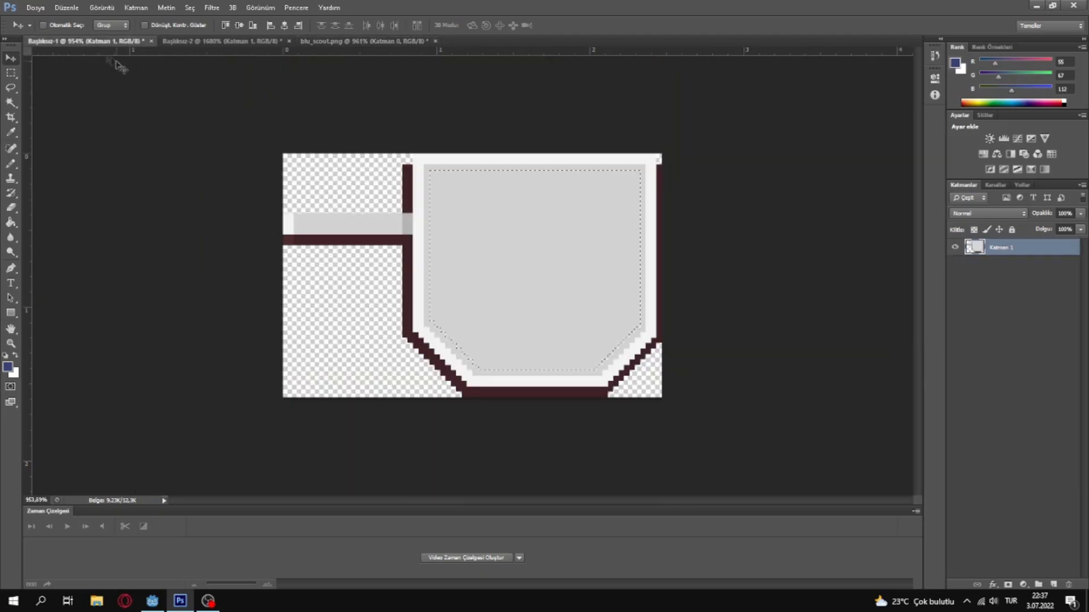
# - Paste the copied Scout face into the mask's selected inner area, and paste it into the Başlıksız-2 document as well
pyautogui.hotkey('ctrl', 'v')
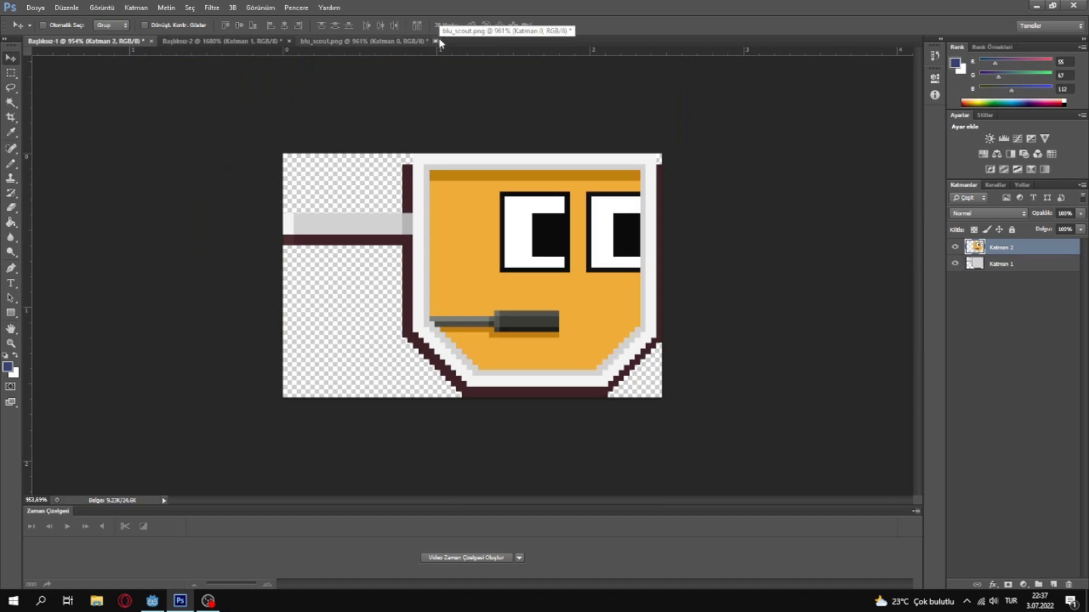
pyautogui.click(189, 43)
pyautogui.hotkey('ctrl', 'v')
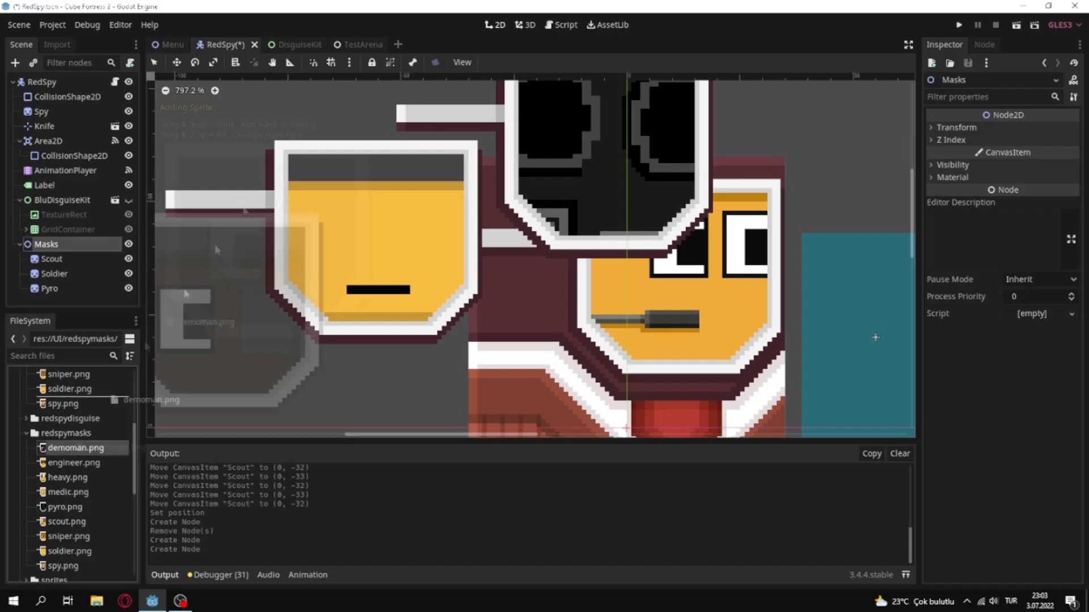
# - Add demoman.png and heavy.png from the redspymasks folder to the RedSpy scene as sprites under the Masks node
pyautogui.moveTo(215, 250); pyautogui.dragTo(303, 122)
pyautogui.moveTo(69, 477); pyautogui.dragTo(502, 198)
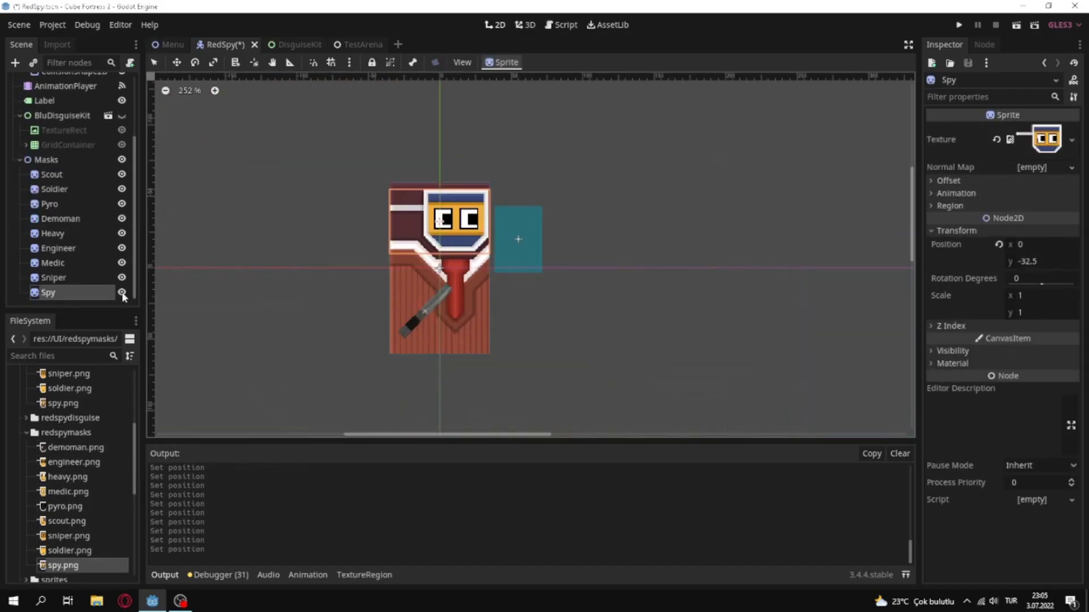
# - Hide the Spy, Sniper, Medic, Engineer and Heavy mask sprites in the RedSpy scene
pyautogui.click(122, 292)
pyautogui.click(122, 278)
pyautogui.click(121, 263)
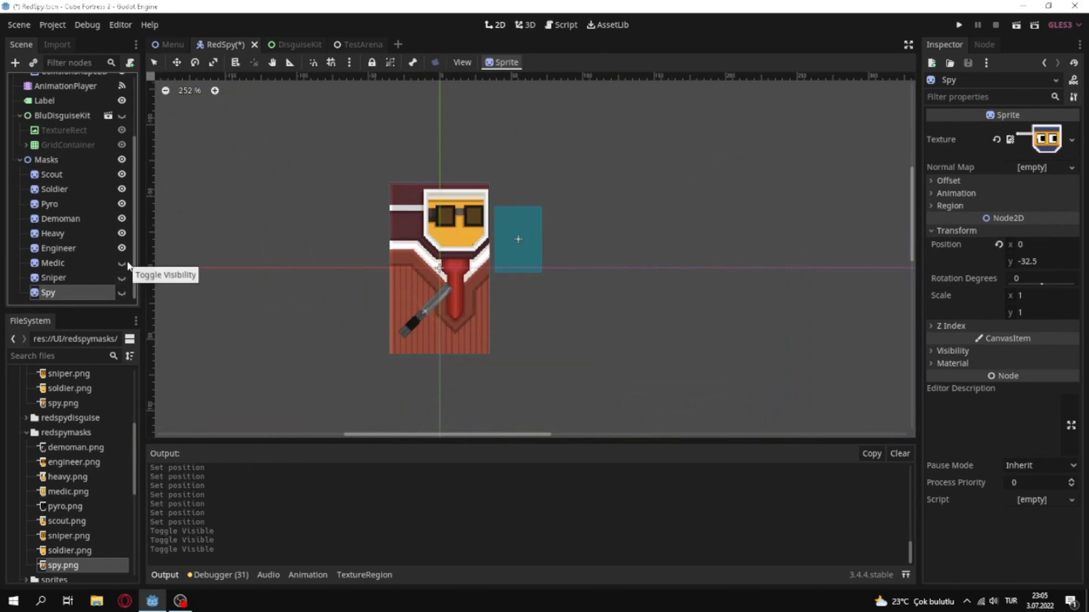
pyautogui.click(121, 248)
pyautogui.click(121, 233)
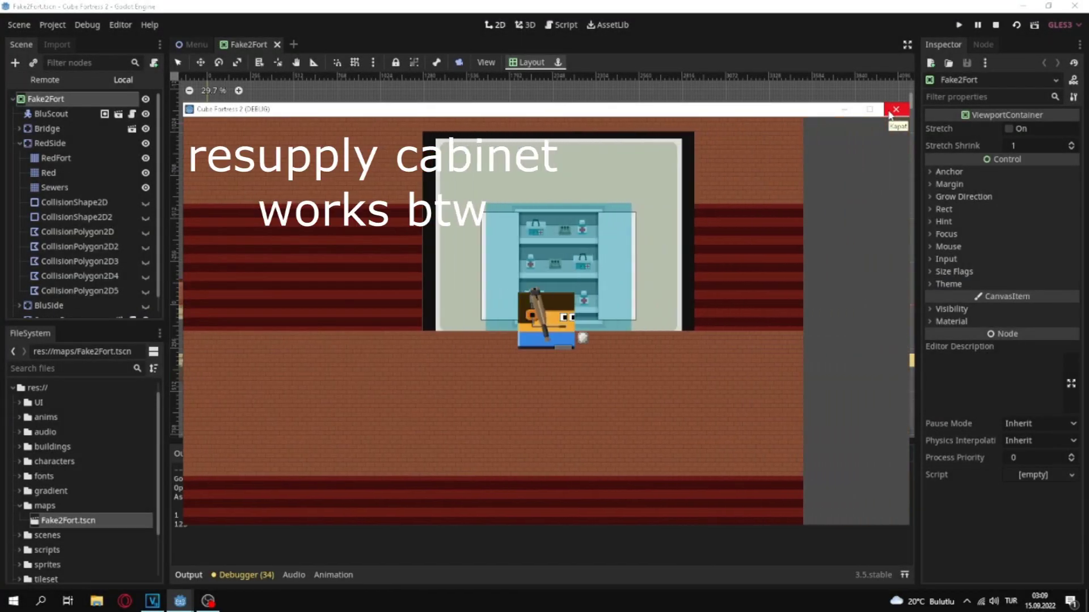
# - Test the Fake2Fort map in the running game by walking the Scout from the resupply cabinet through the red base and down the passage
pyautogui.press('d')
pyautogui.press('a')
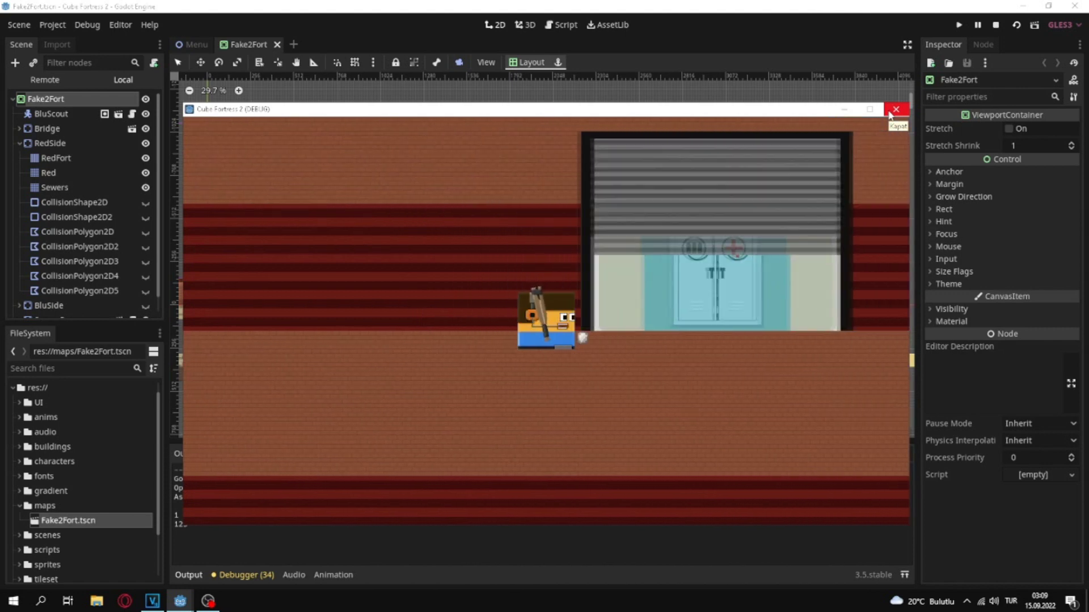
pyautogui.press('a')
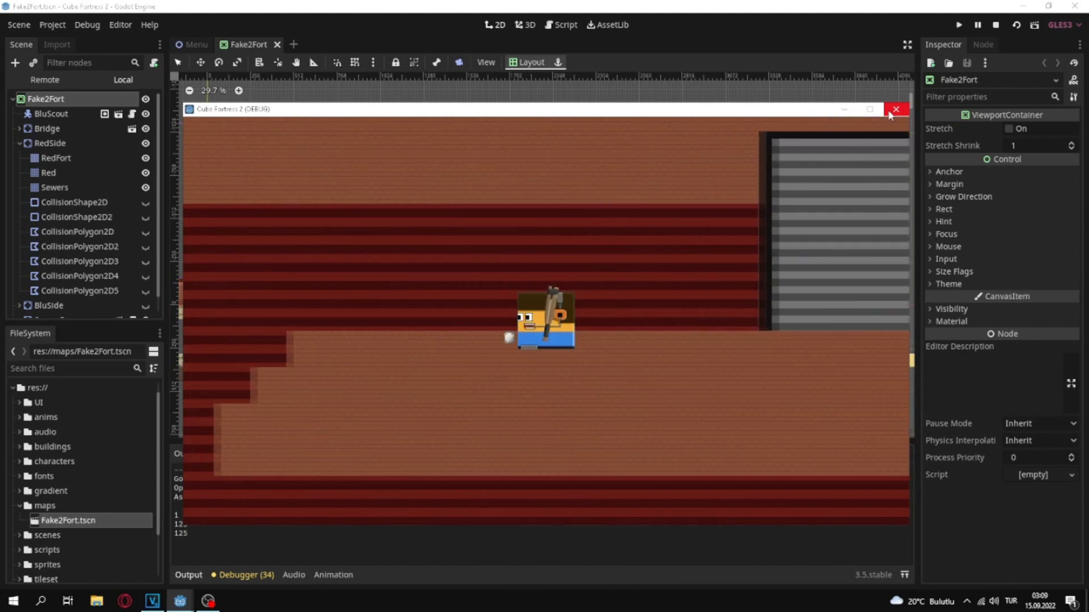
pyautogui.press('a')
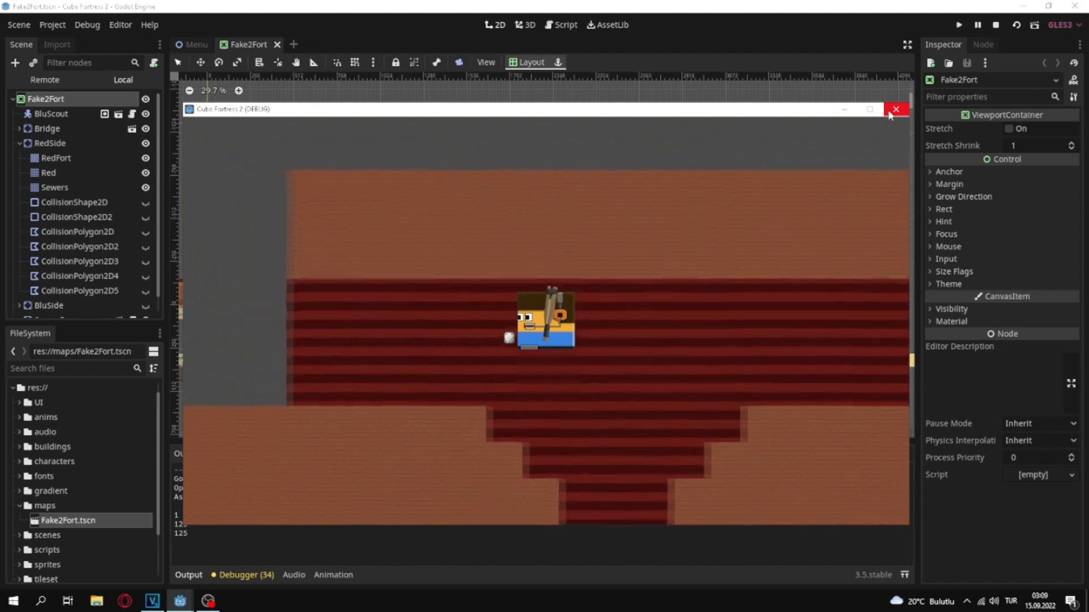
pyautogui.press('a')
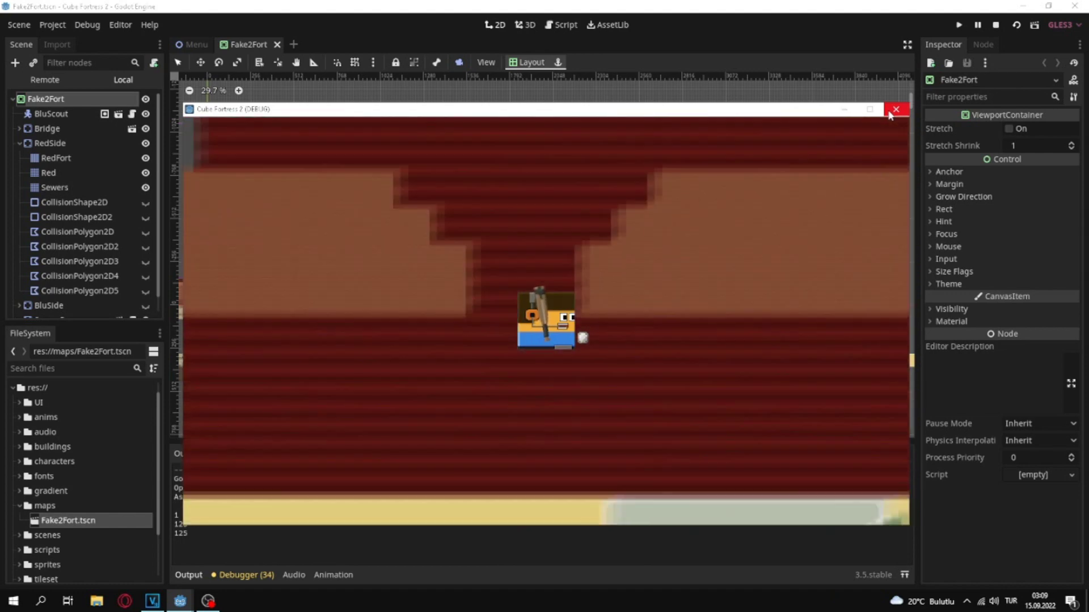
pyautogui.press('d')
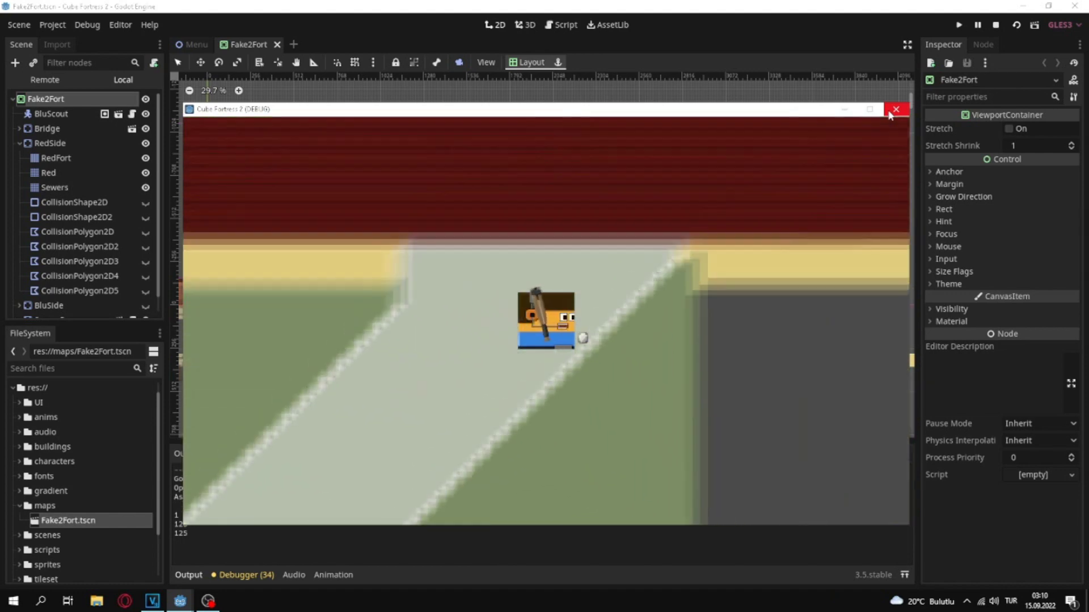